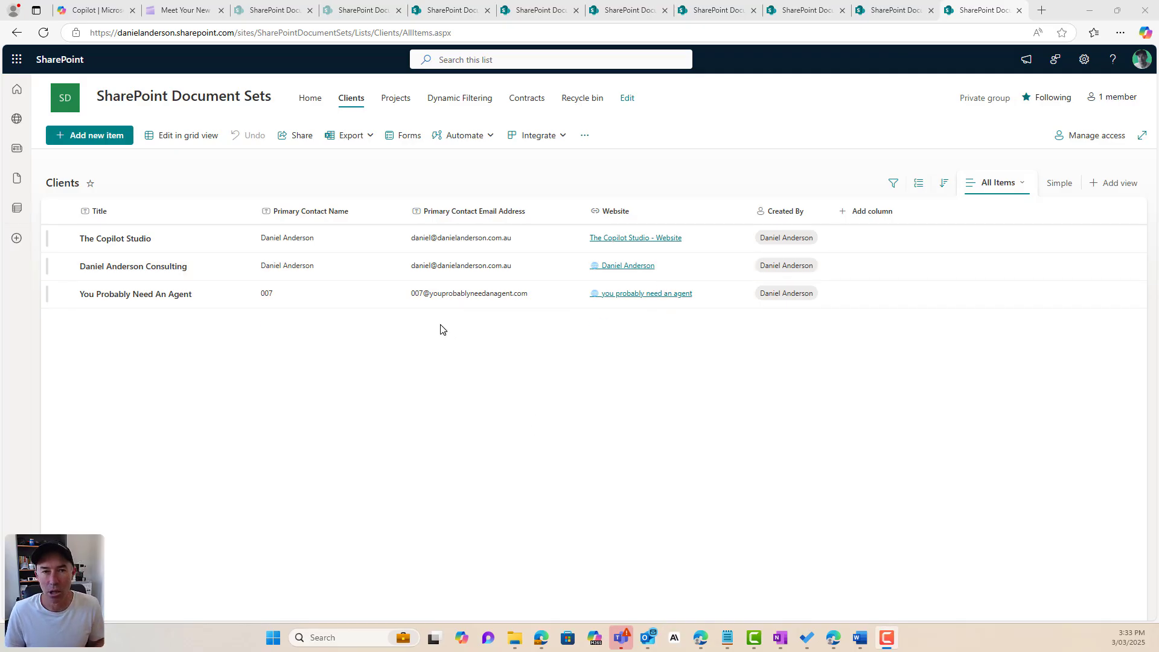
- Widen the Projects library's Name column so project names fit on one line, then return to Clients
left_click(386, 99)
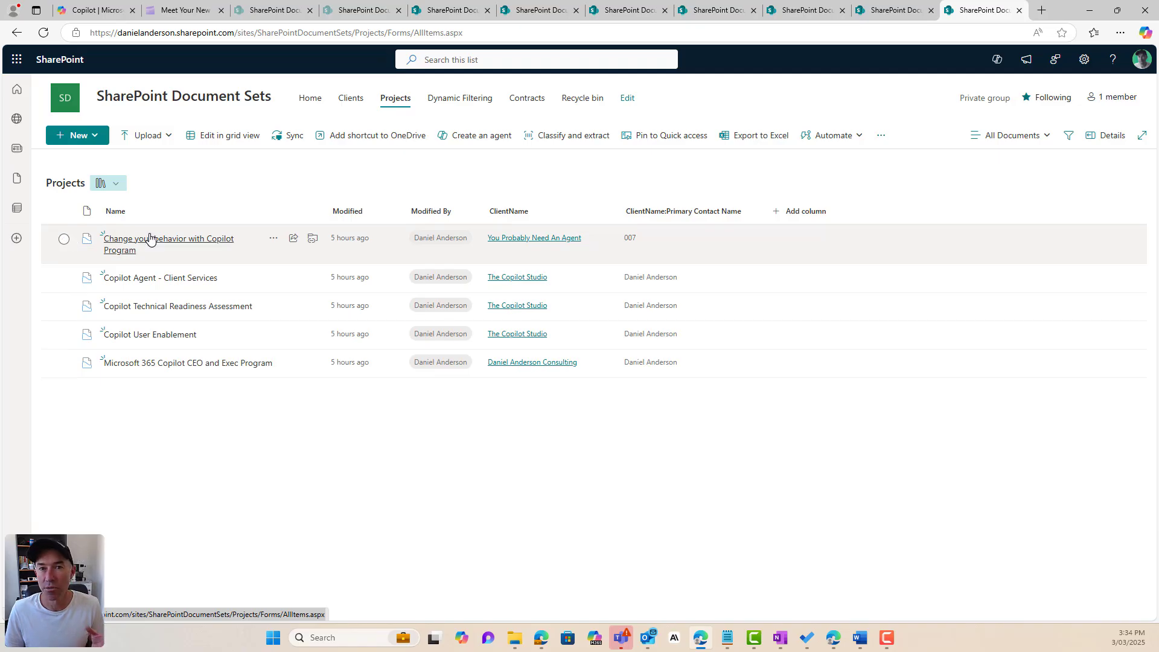
left_click_drag(328, 212, 385, 207)
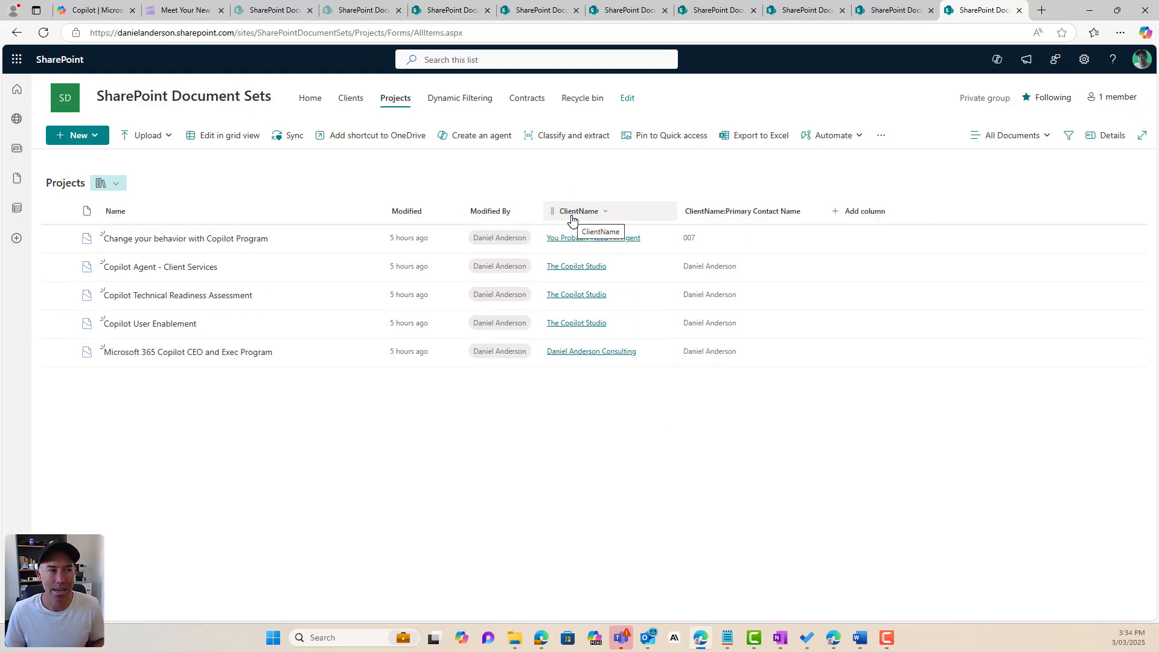
left_click(342, 101)
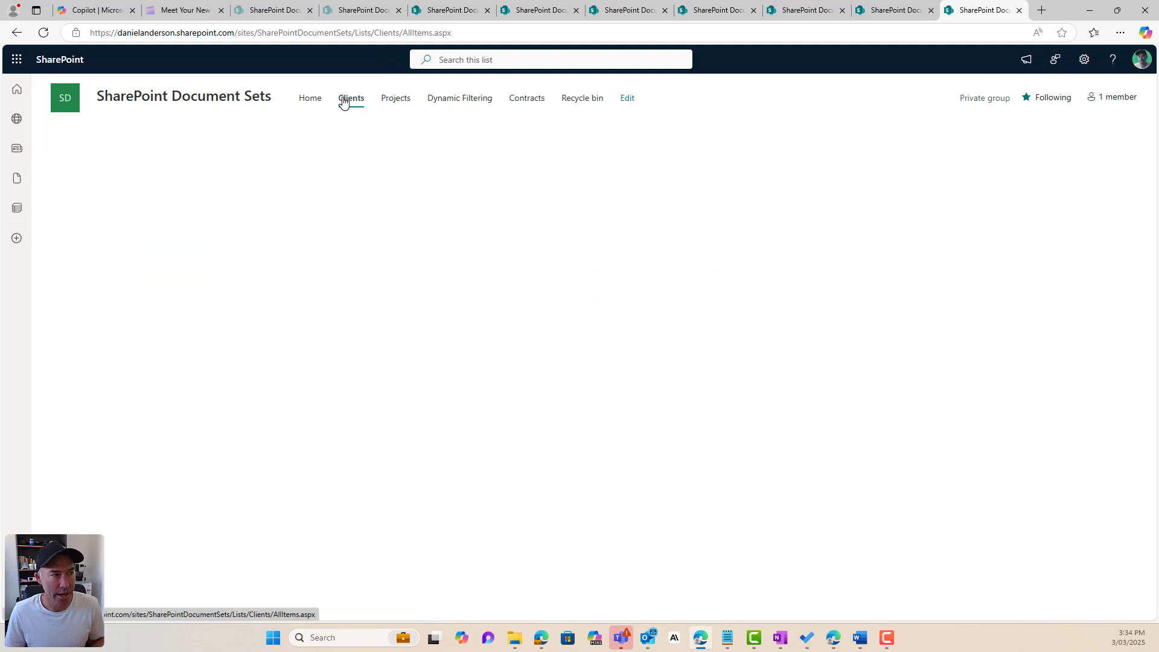
- Open the full library settings page for the Projects library
left_click(398, 103)
left_click(1085, 60)
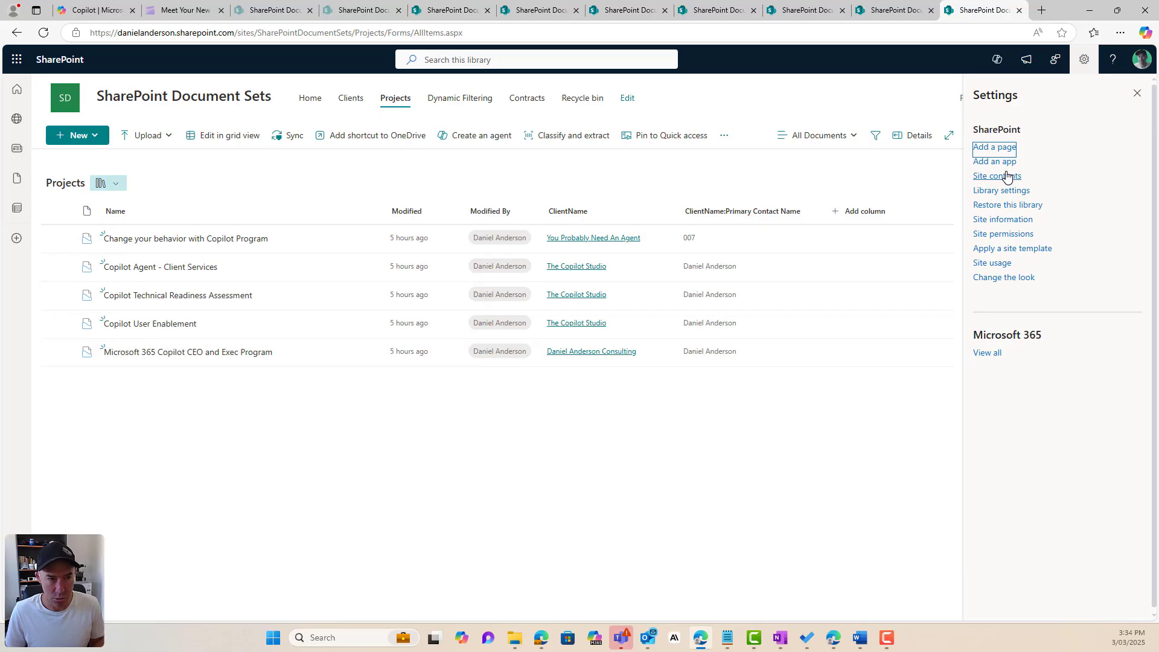
left_click(994, 191)
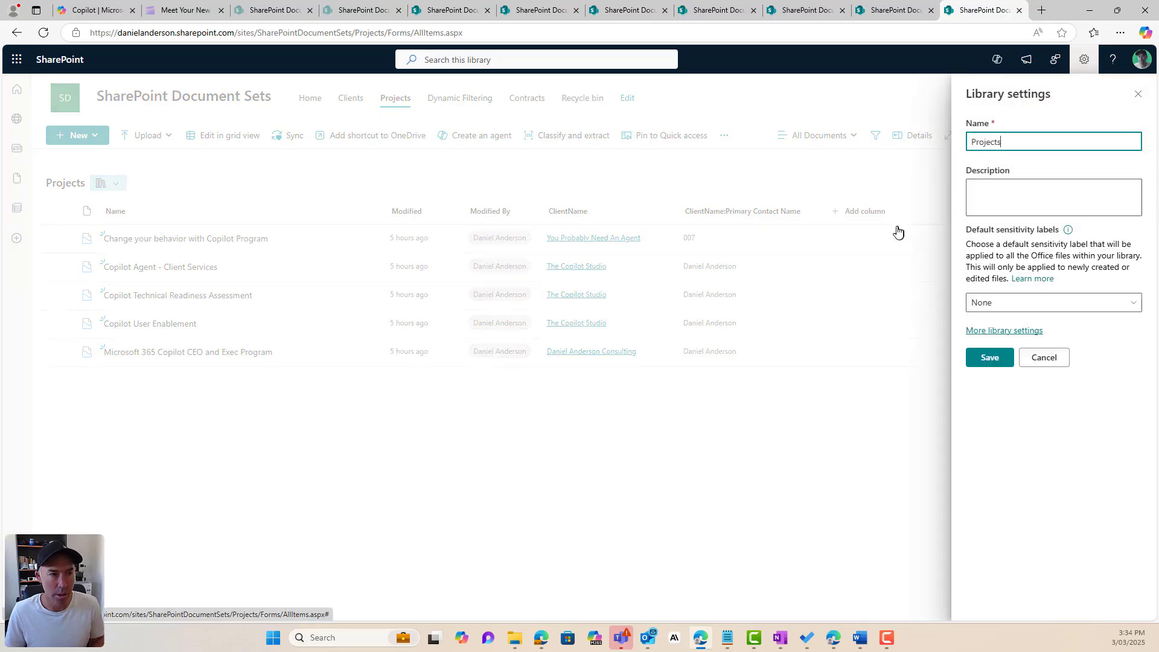
left_click(992, 331)
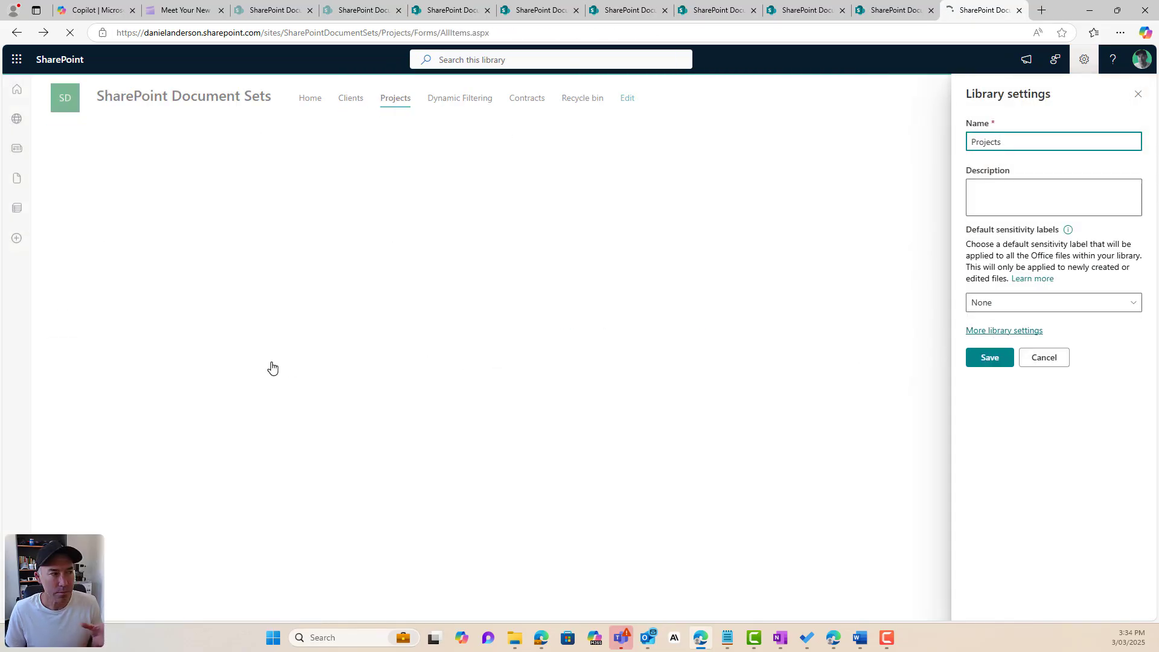
scroll(302, 356, "down", 2)
scroll(302, 356, "down", 2)
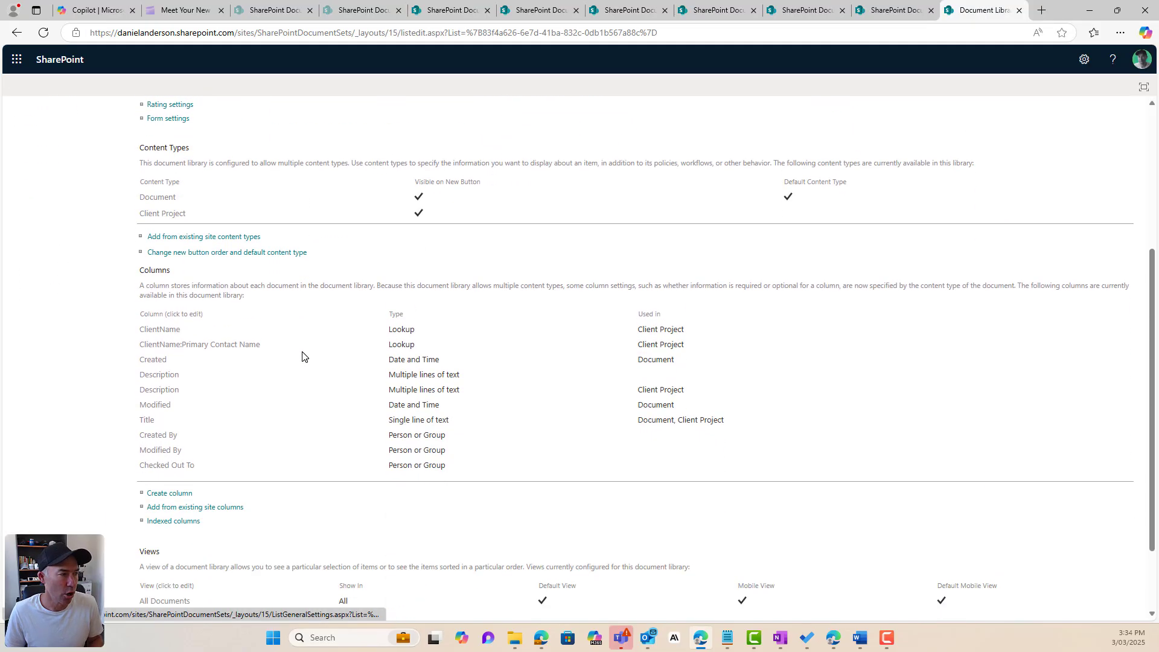
- Confirm the ClientName lookup column takes its values from the Clients list, then go back
left_click(163, 335)
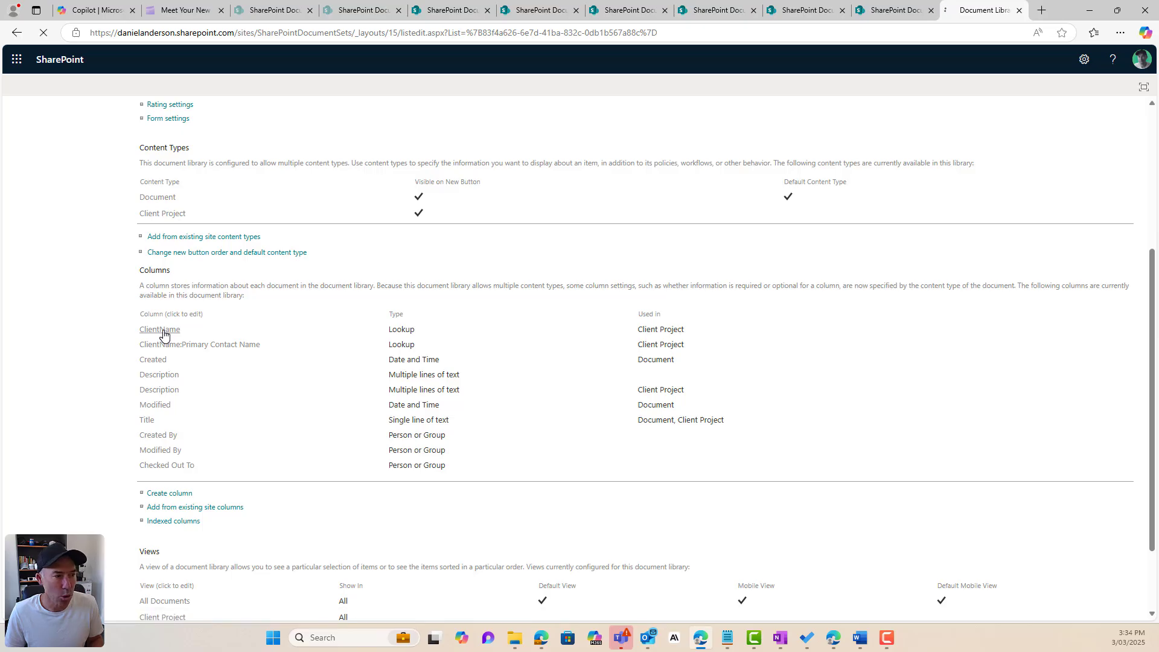
scroll(623, 380, "down", 1)
scroll(623, 380, "down", 4)
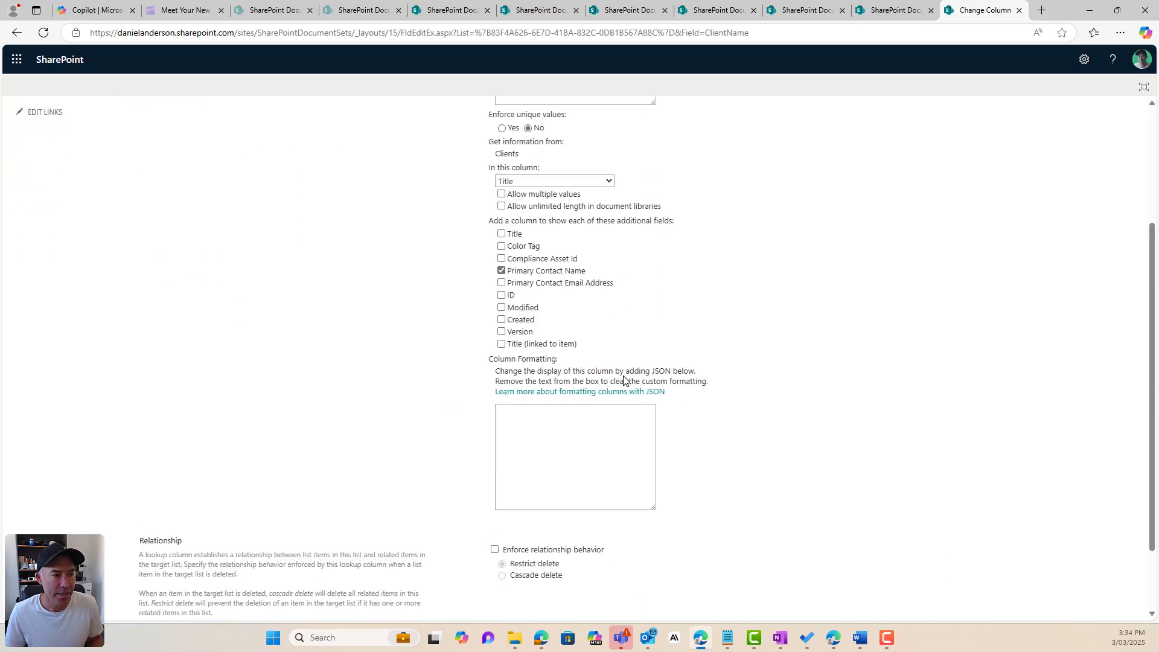
scroll(623, 380, "up", 3)
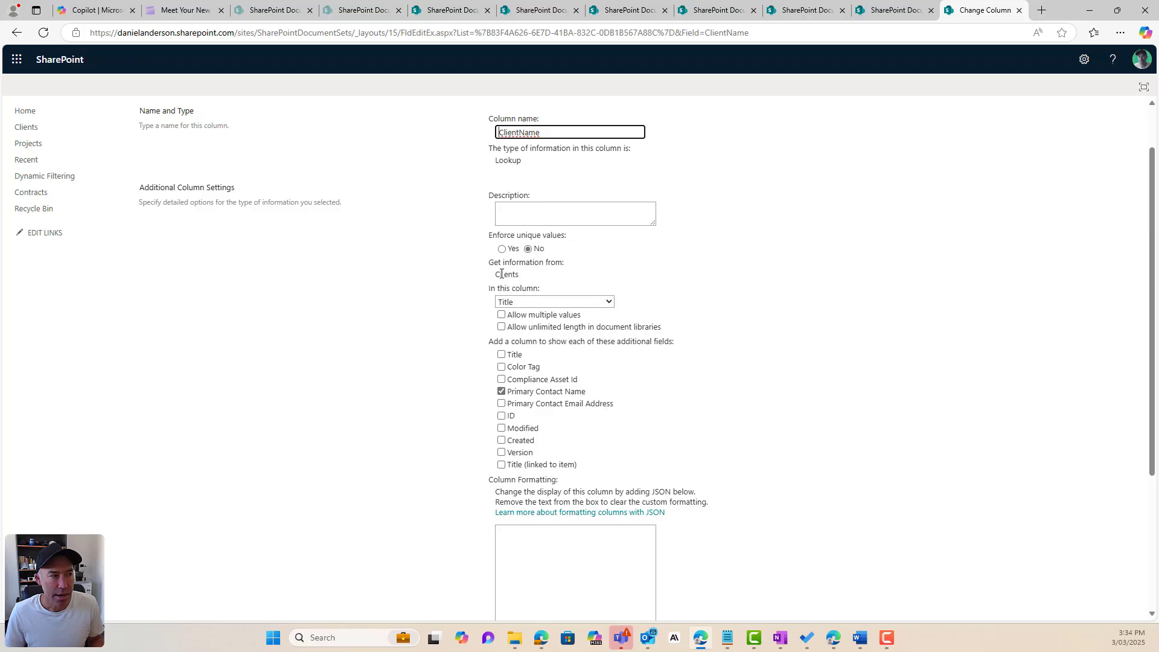
left_click_drag(492, 272, 530, 277)
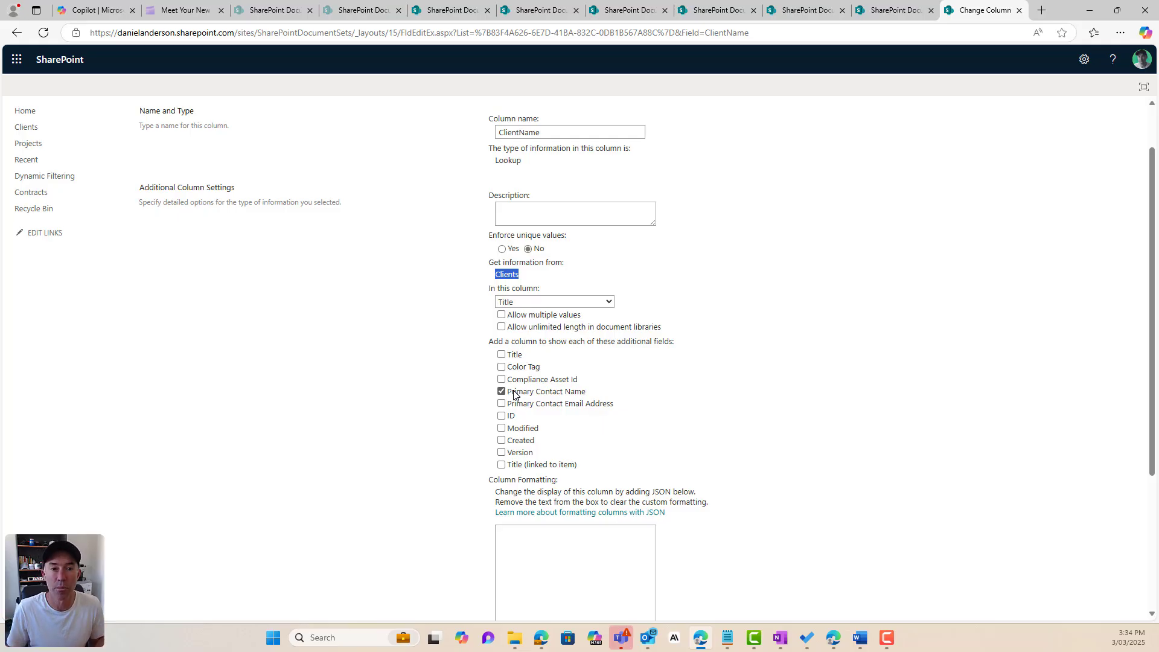
scroll(836, 282, "up", 1)
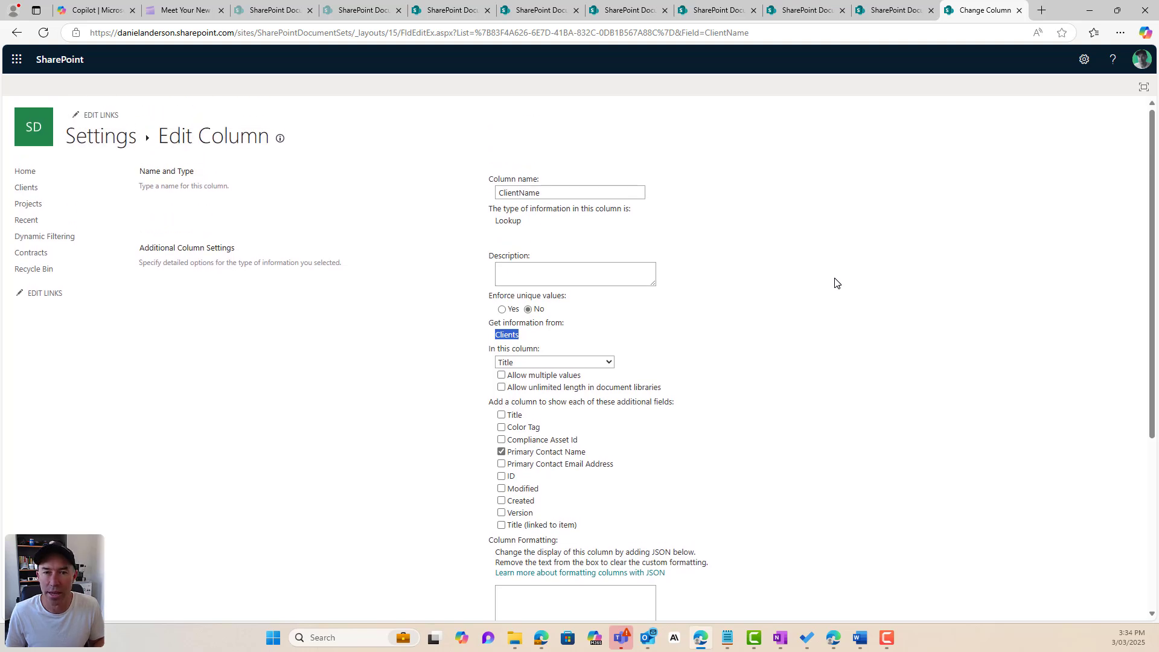
left_click(112, 143)
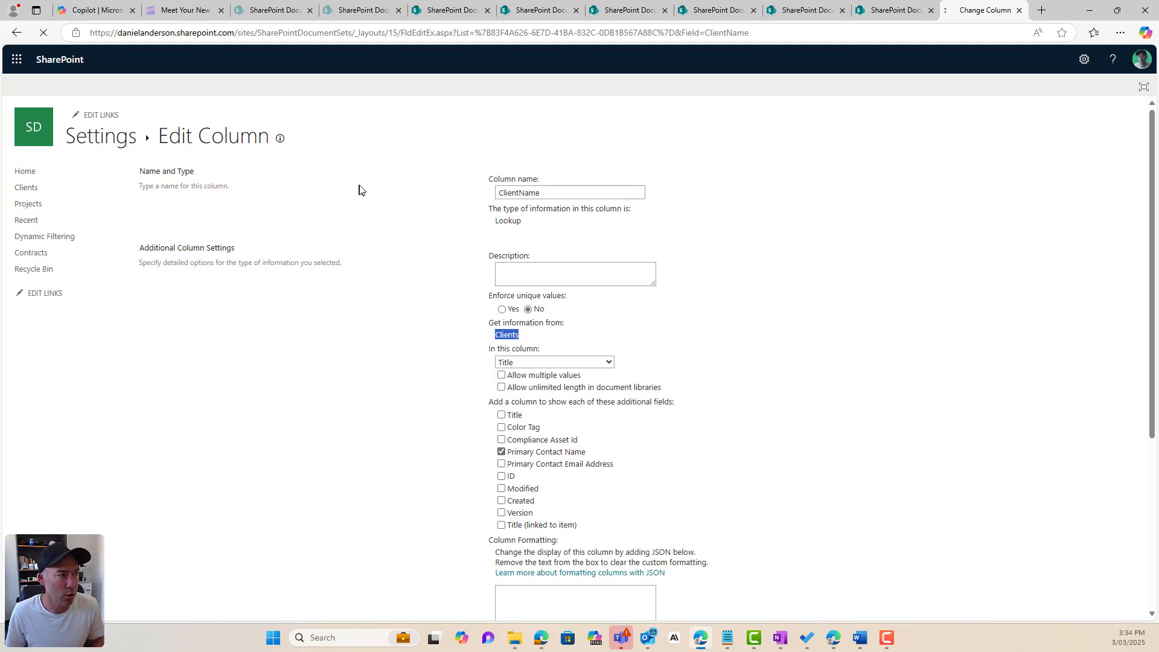
- Start a new Client Project document set in Projects with ClientName set to The Copilot Studio
left_click(104, 144)
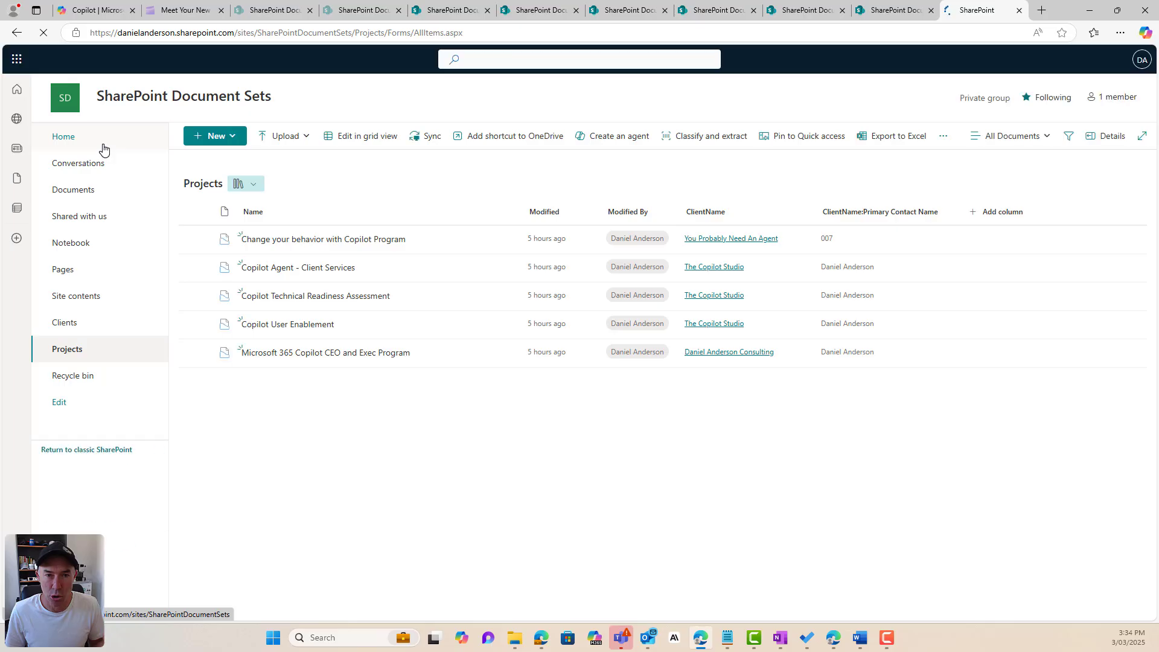
left_click(235, 136)
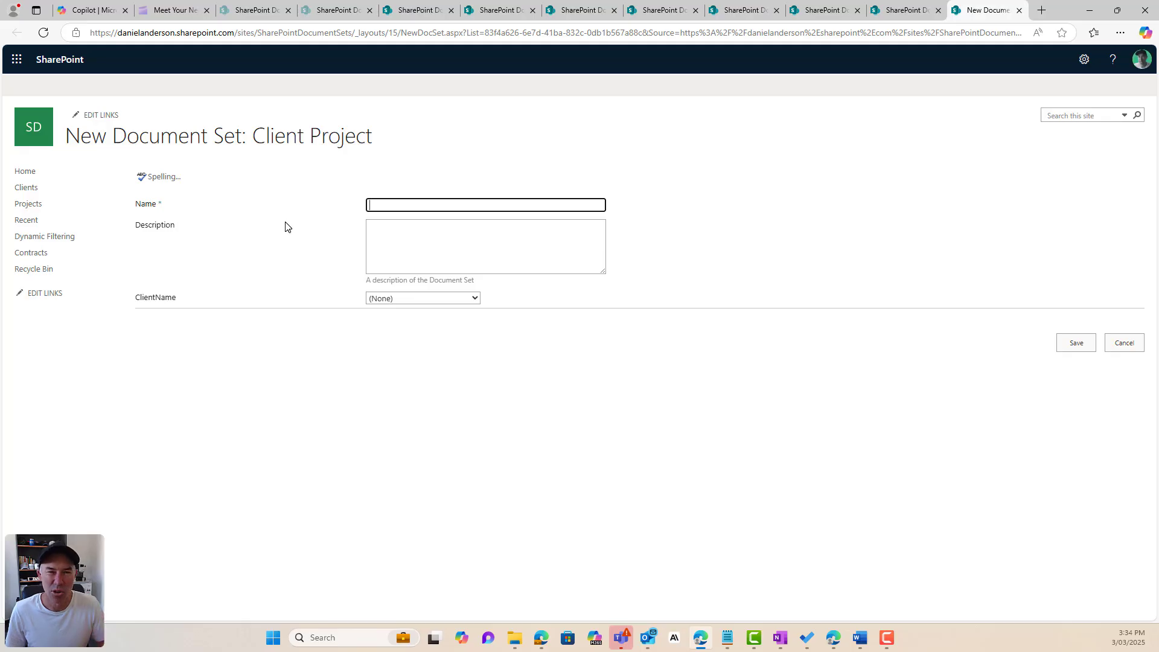
left_click(390, 300)
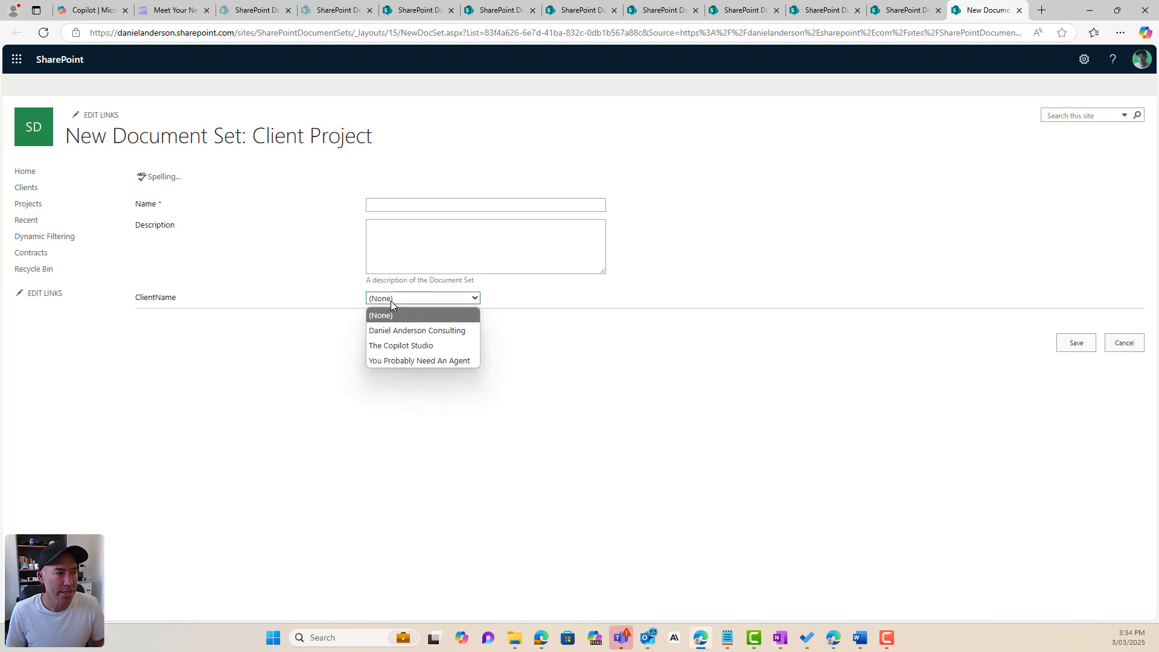
left_click(395, 334)
left_click(421, 298)
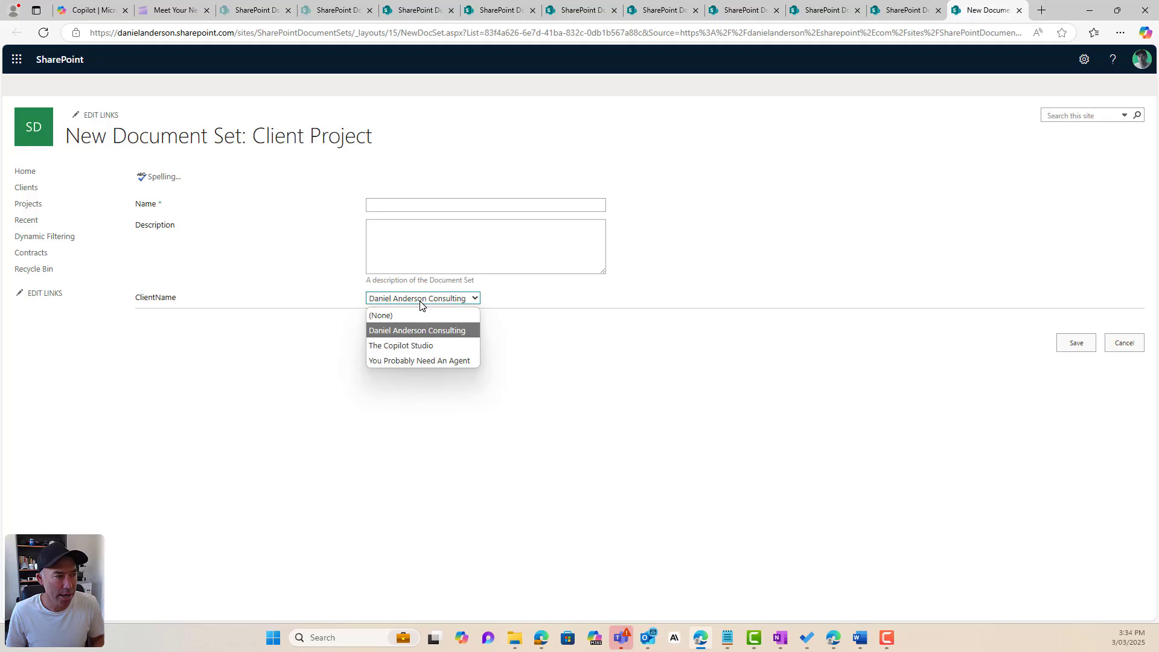
left_click(421, 347)
- Name the document set 'Copolit Sales Agent' and save it
left_click(398, 206)
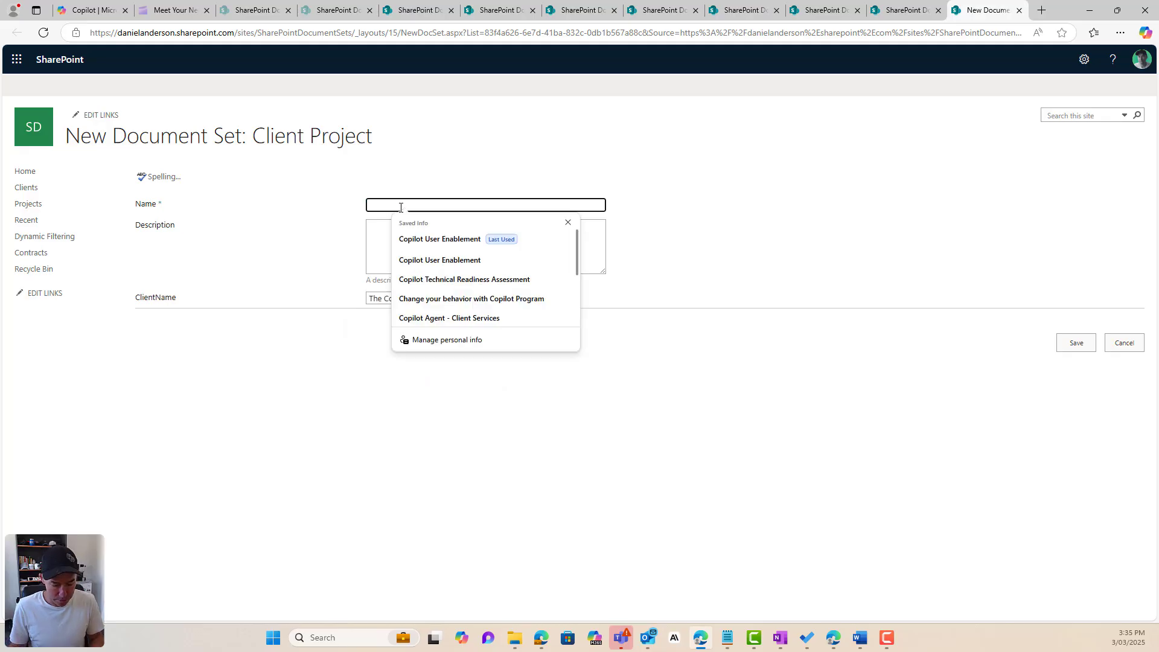
type("Col")
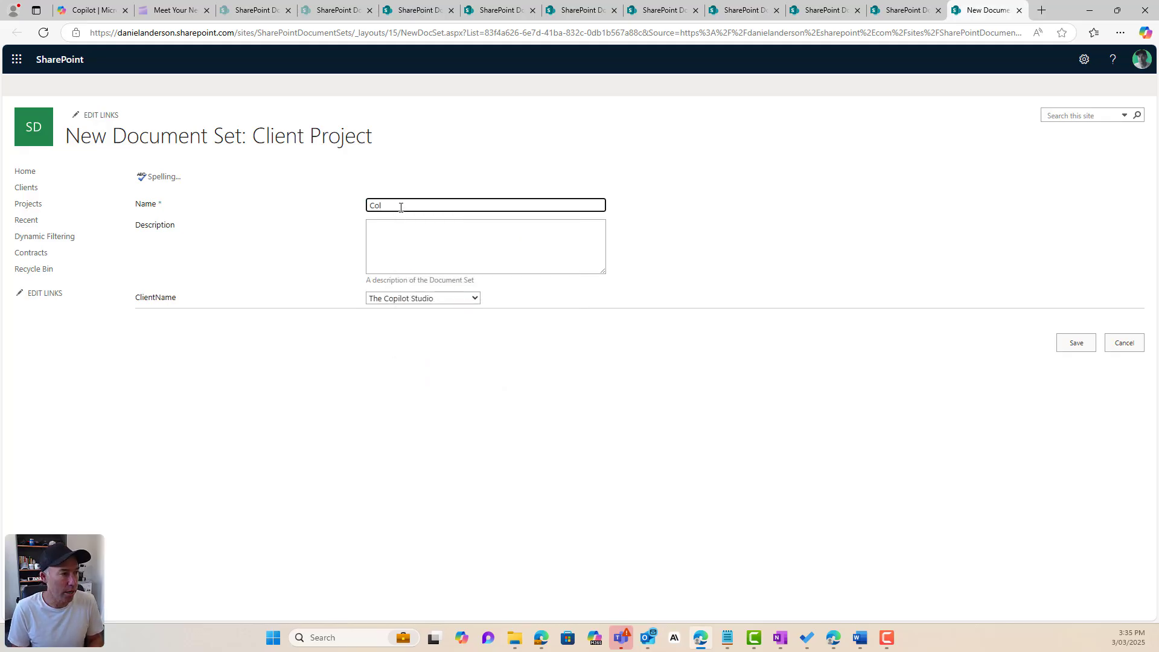
key("BackSpace")
type("polit SaAgent")
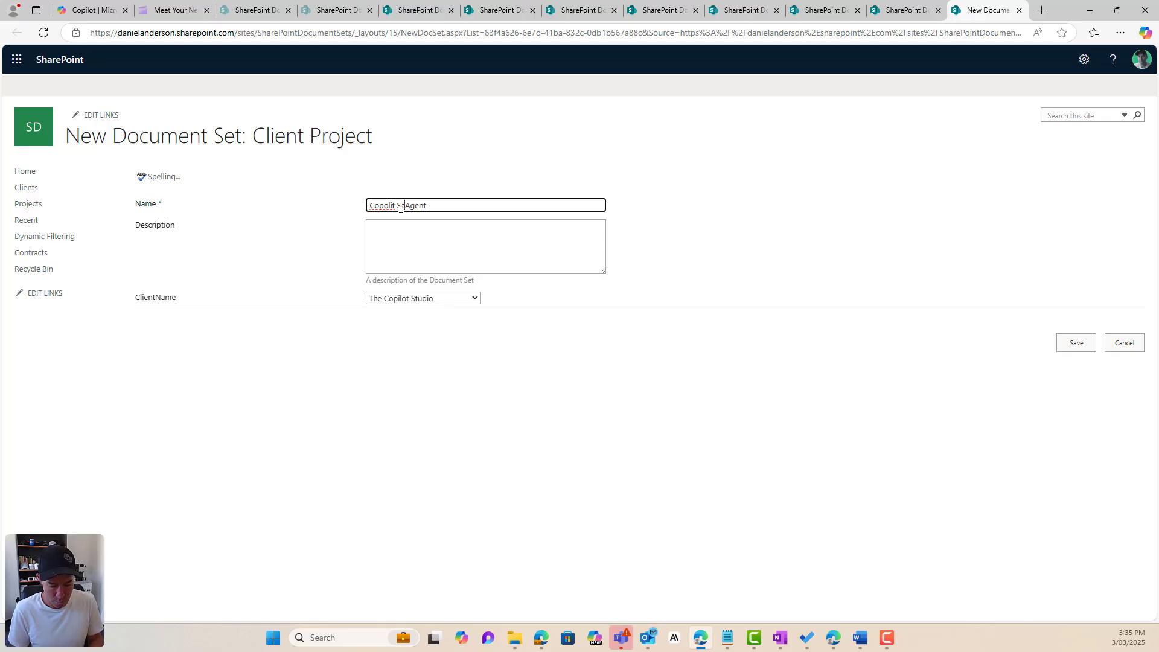
type("ales")
left_click(690, 309)
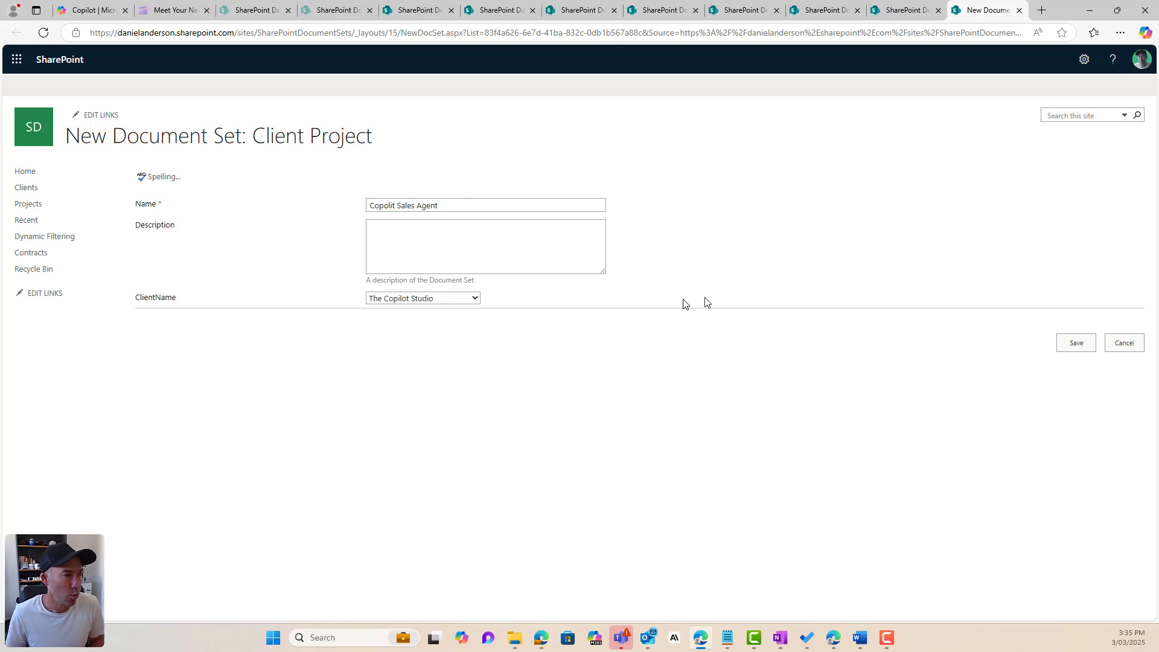
left_click(1063, 343)
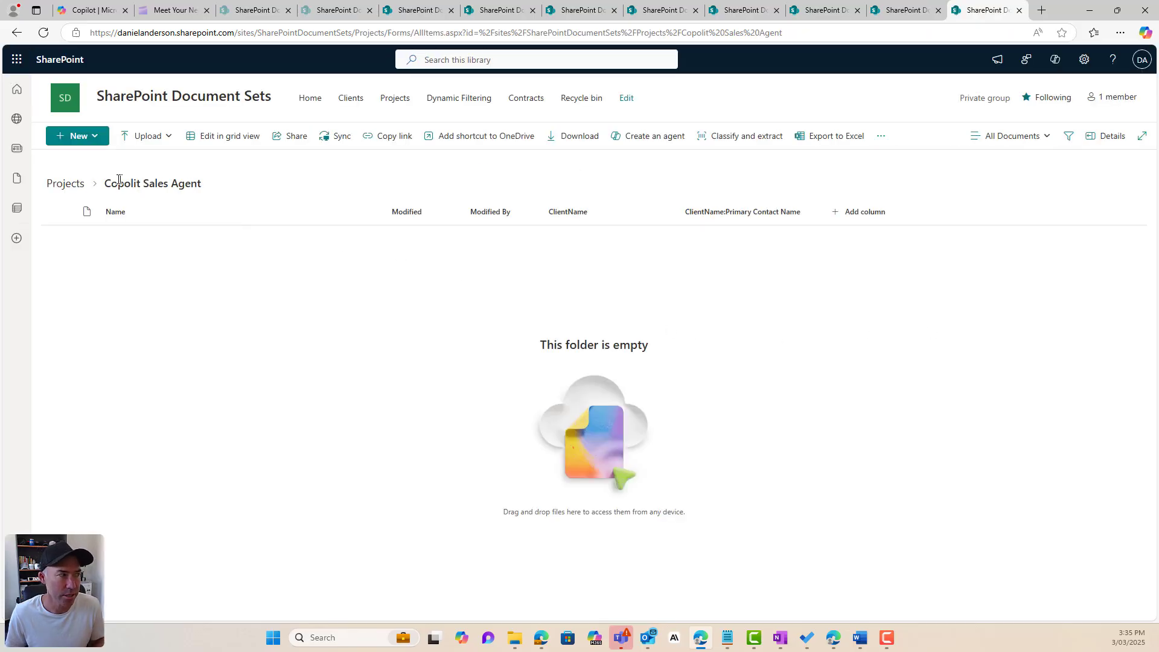
- Review Projects, narrow the Contracts library's Name column, then go to the Dynamic Filtering page
left_click(65, 183)
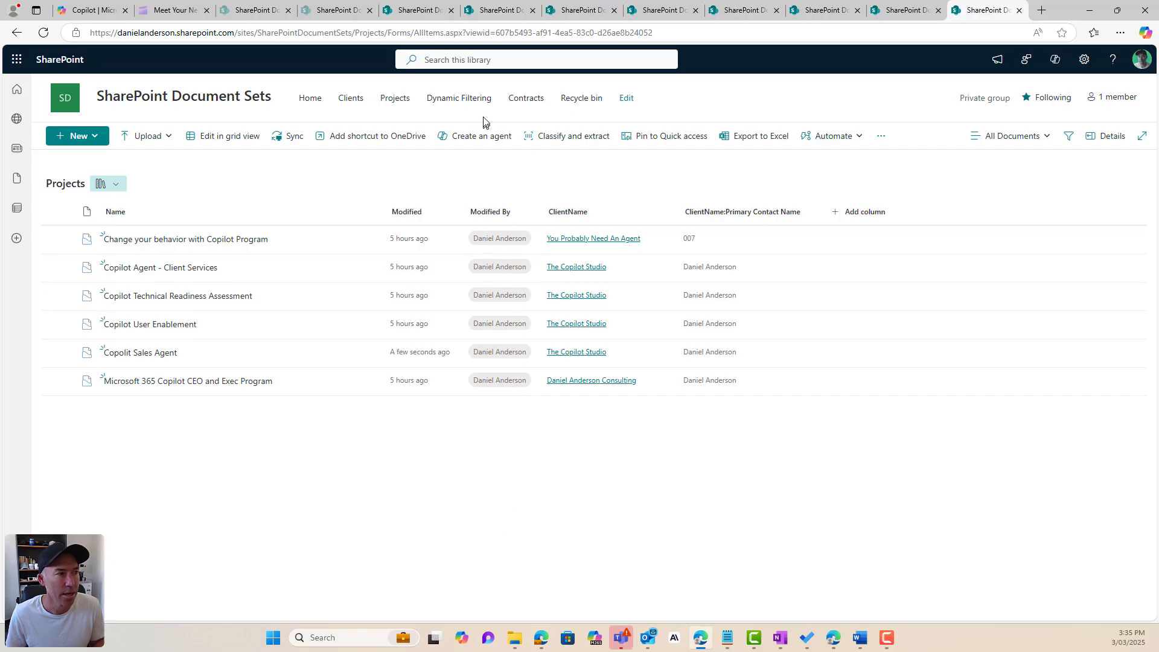
left_click(531, 103)
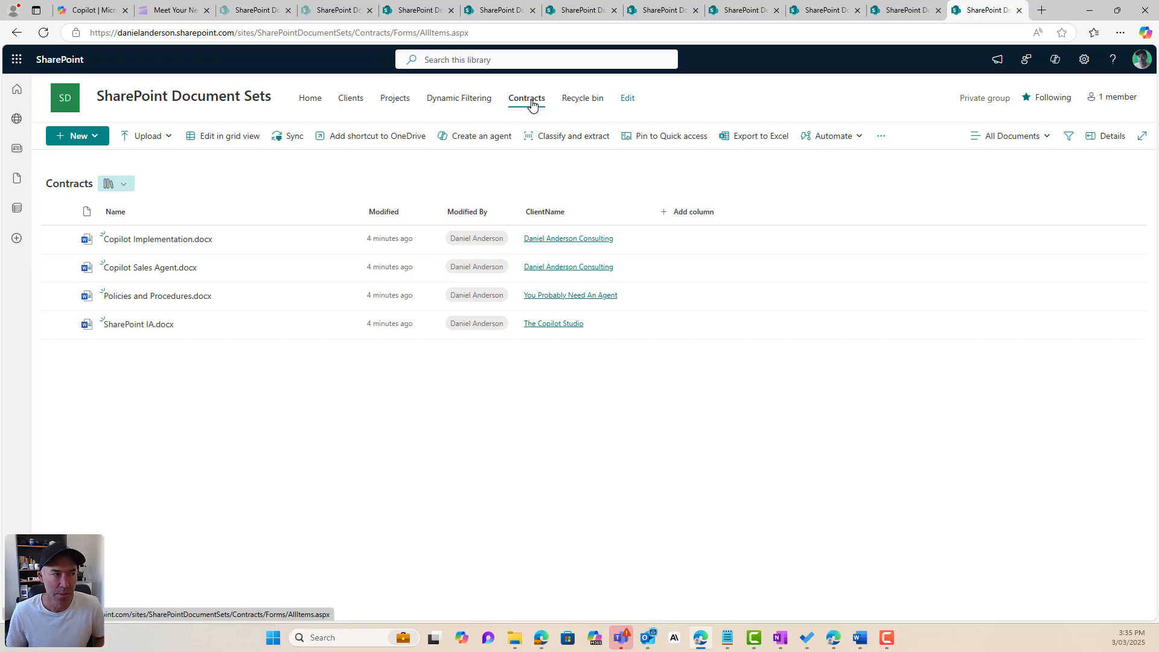
left_click_drag(363, 224, 273, 232)
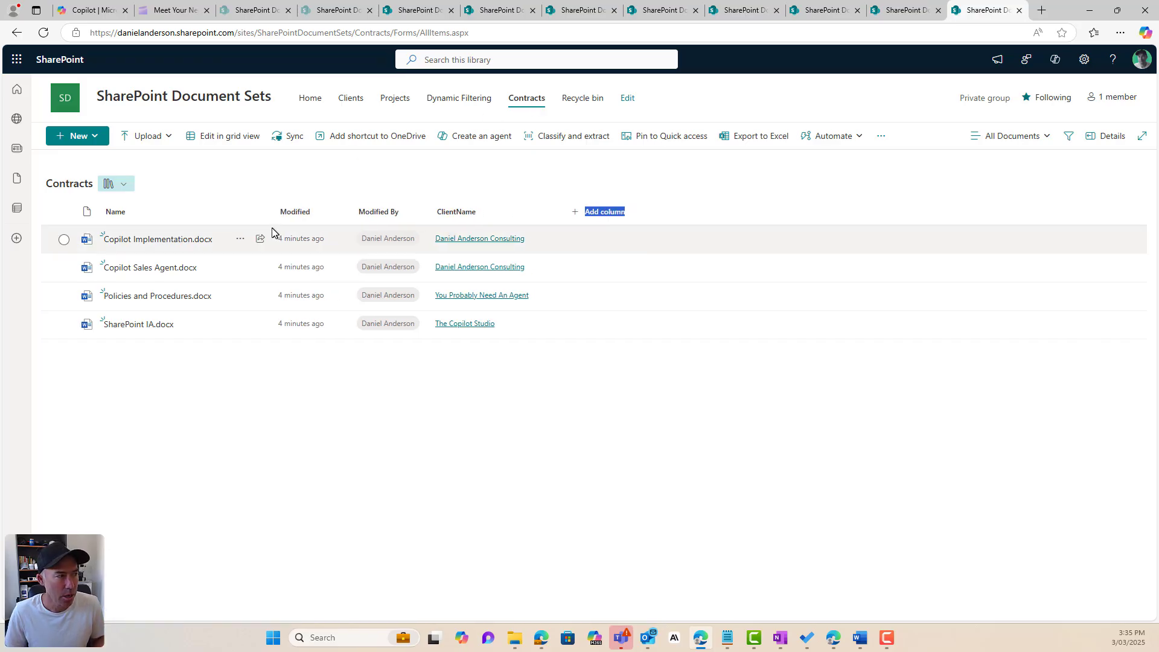
left_click(439, 432)
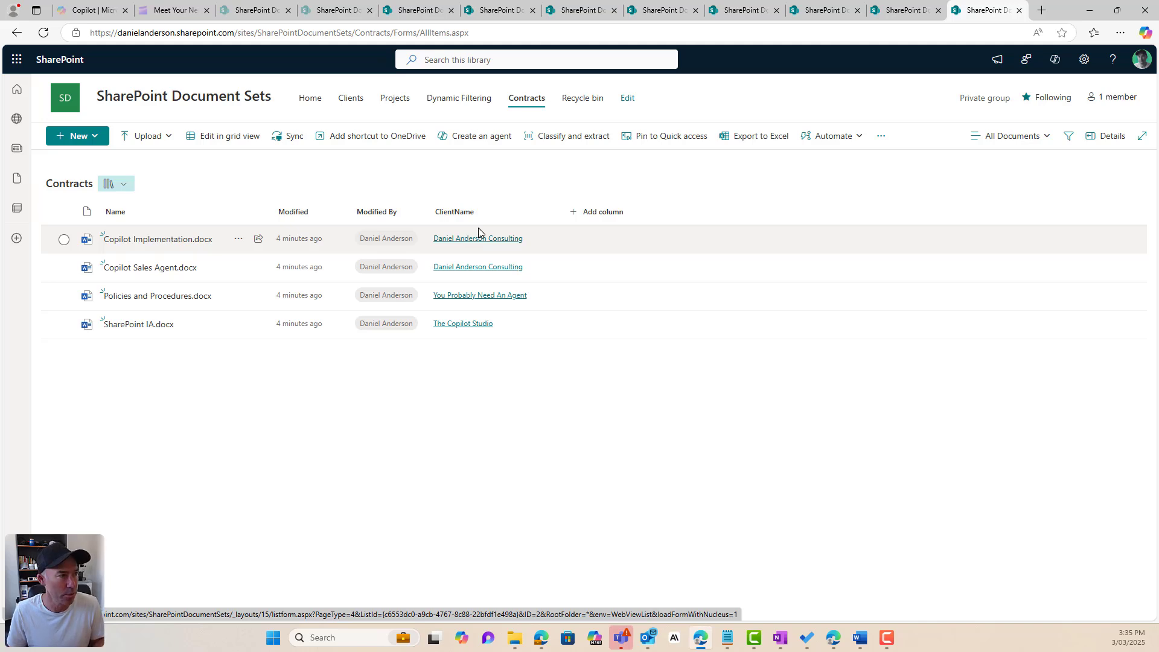
left_click(471, 99)
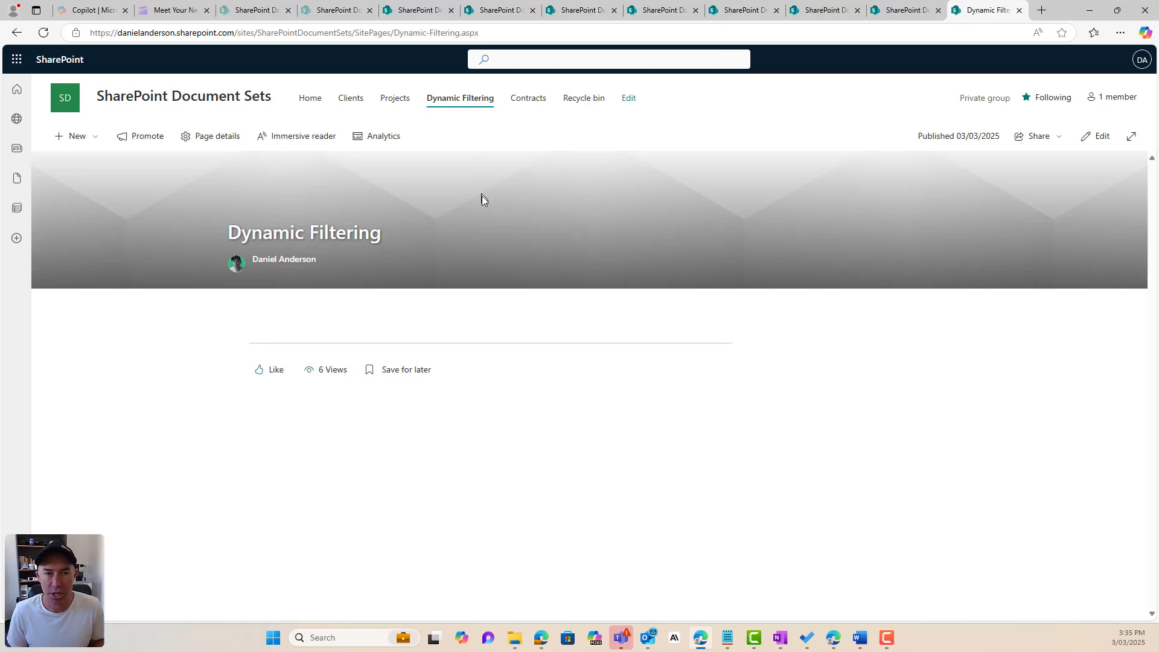
- Edit the Dynamic Filtering page, delete the left column's empty Text part, and insert a List part showing Clients
left_click(1096, 136)
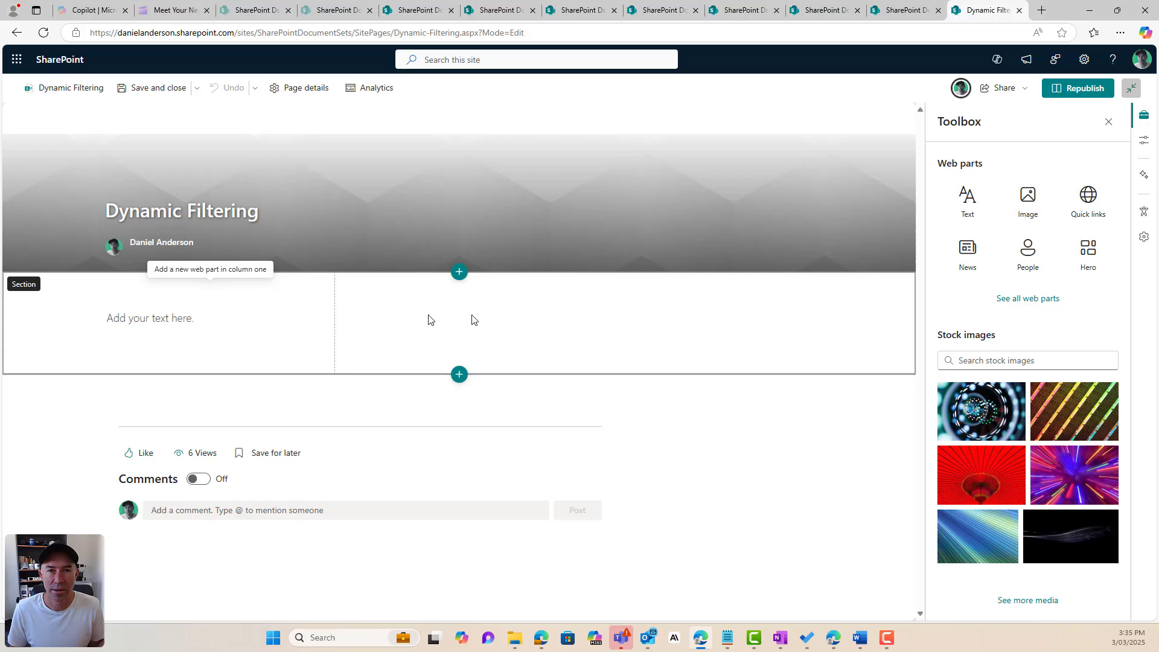
left_click(188, 315)
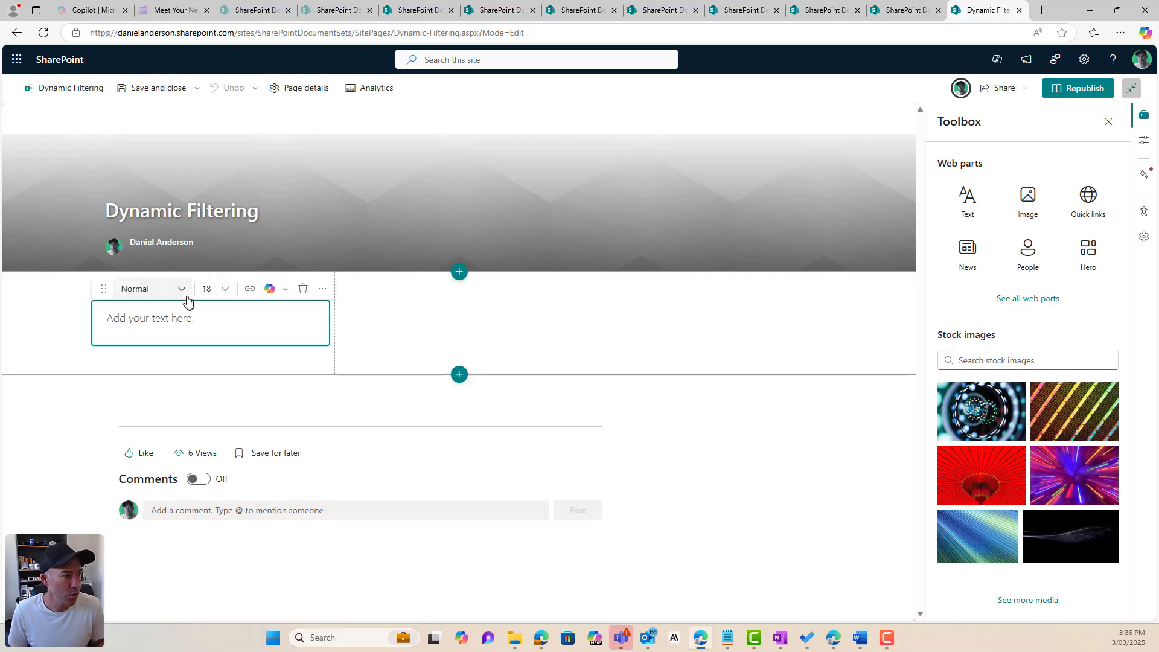
left_click(303, 287)
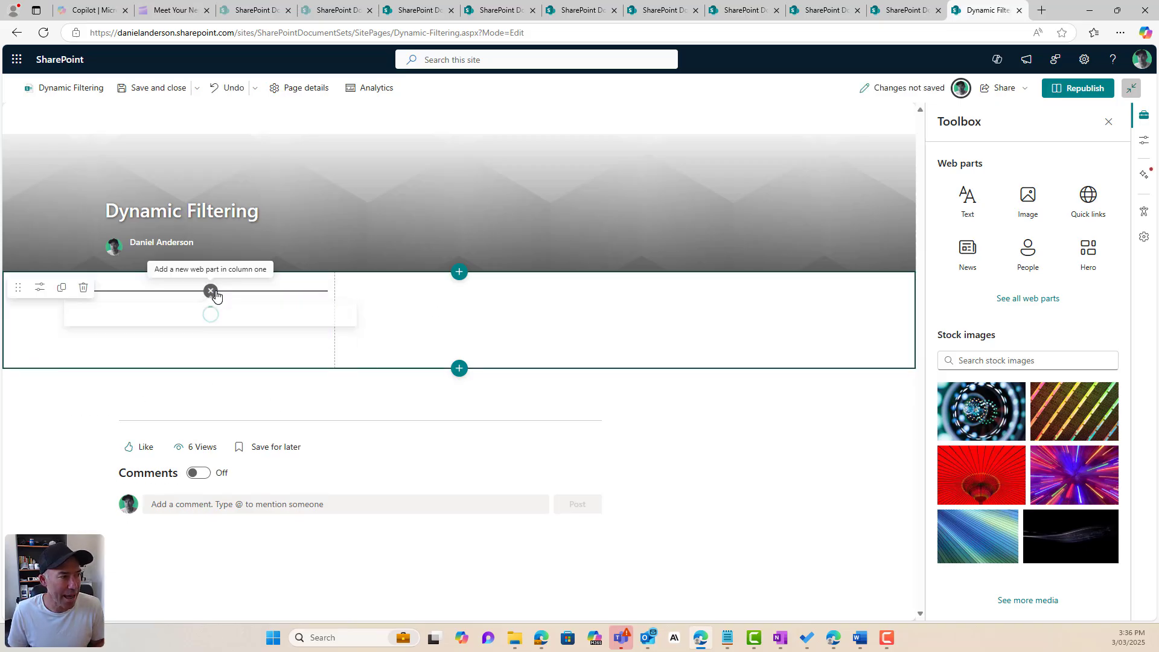
left_click(210, 291)
type("list")
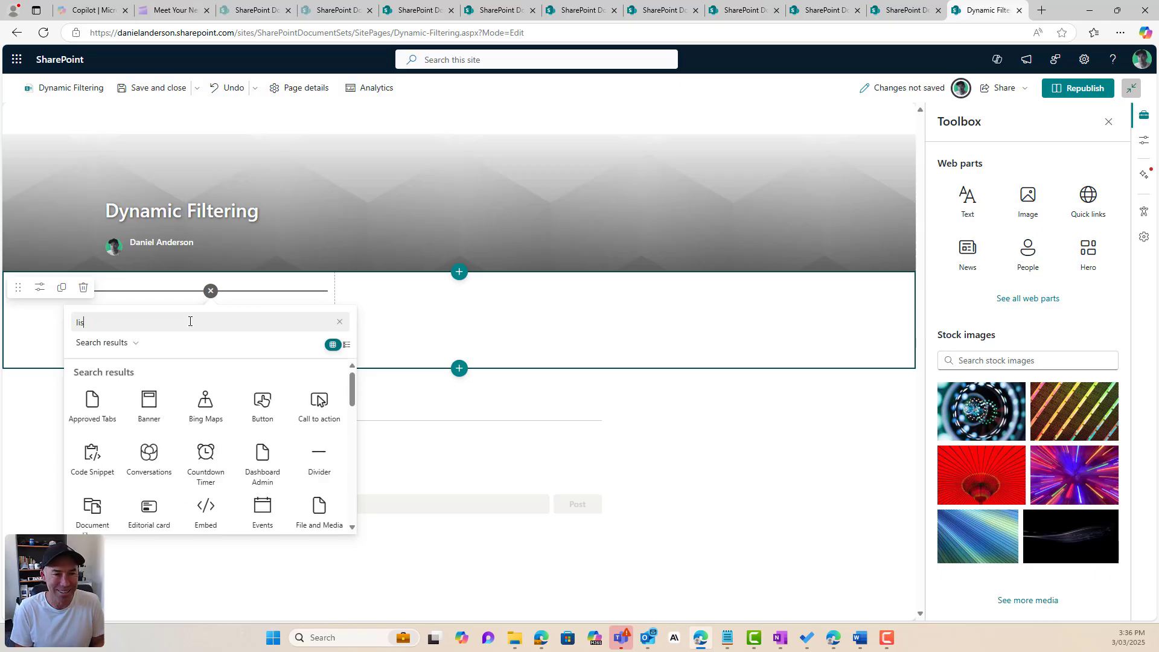
left_click(92, 403)
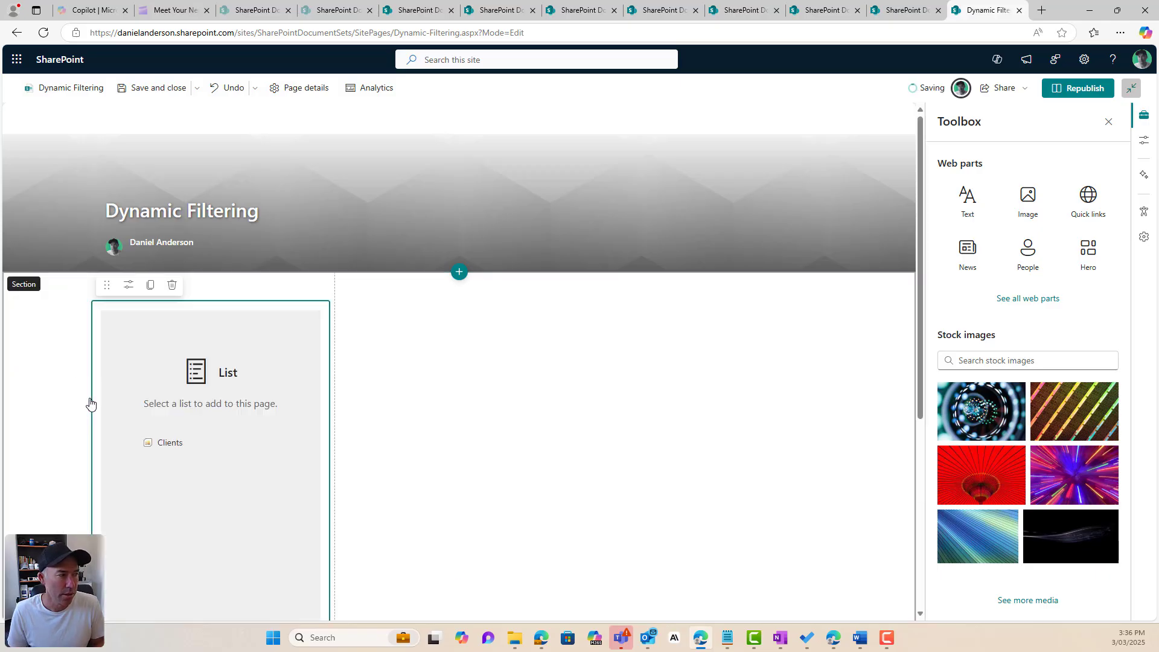
left_click(192, 445)
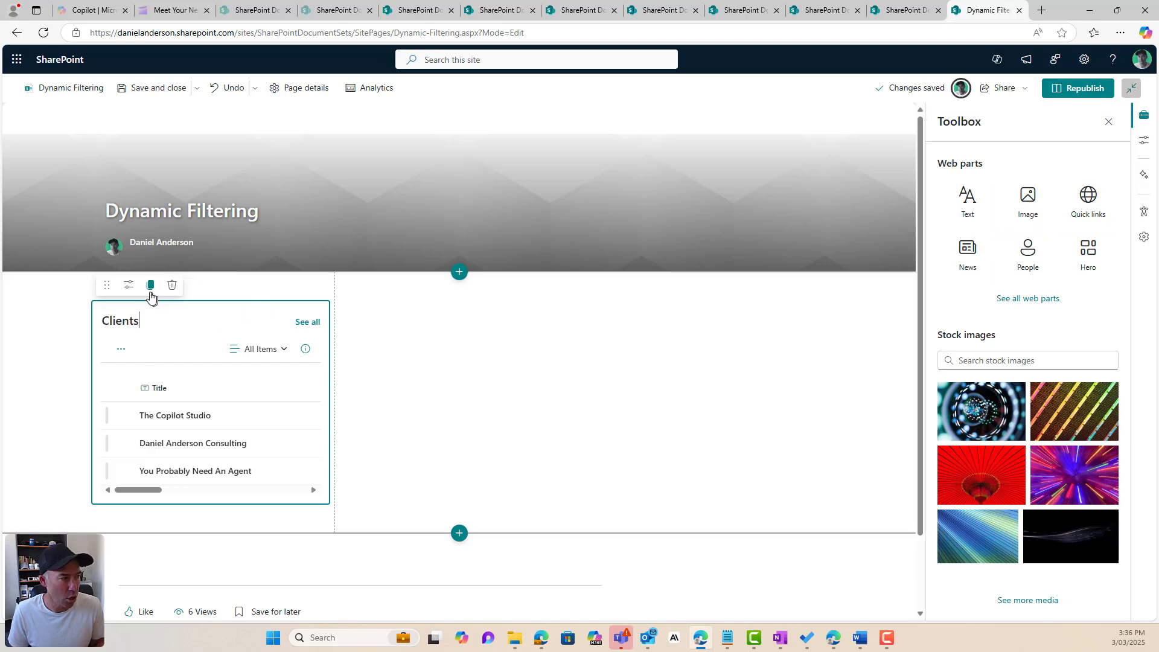
- Set the Clients list part to the Simple view with command bar and See all link hidden
left_click(128, 284)
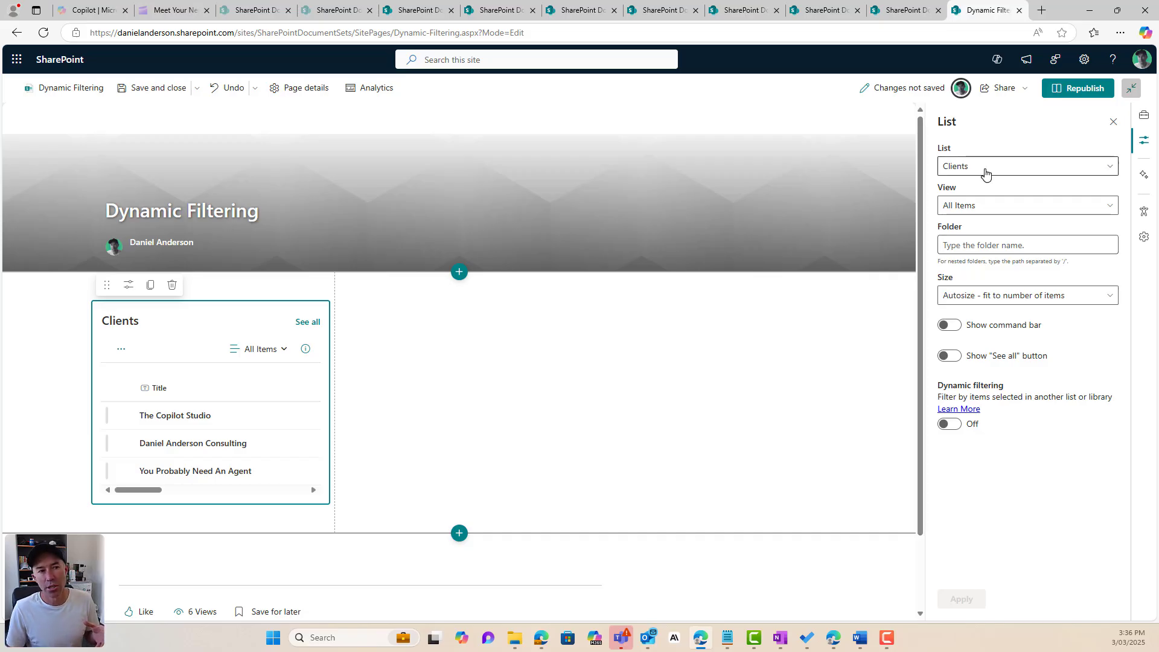
left_click(976, 207)
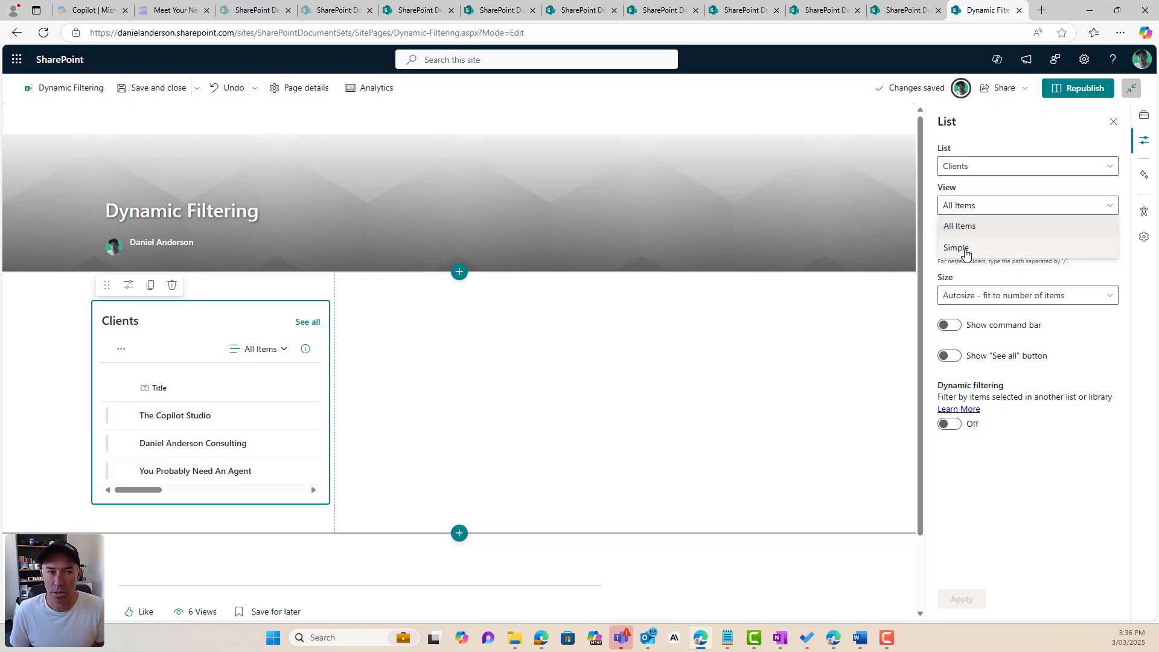
left_click(966, 254)
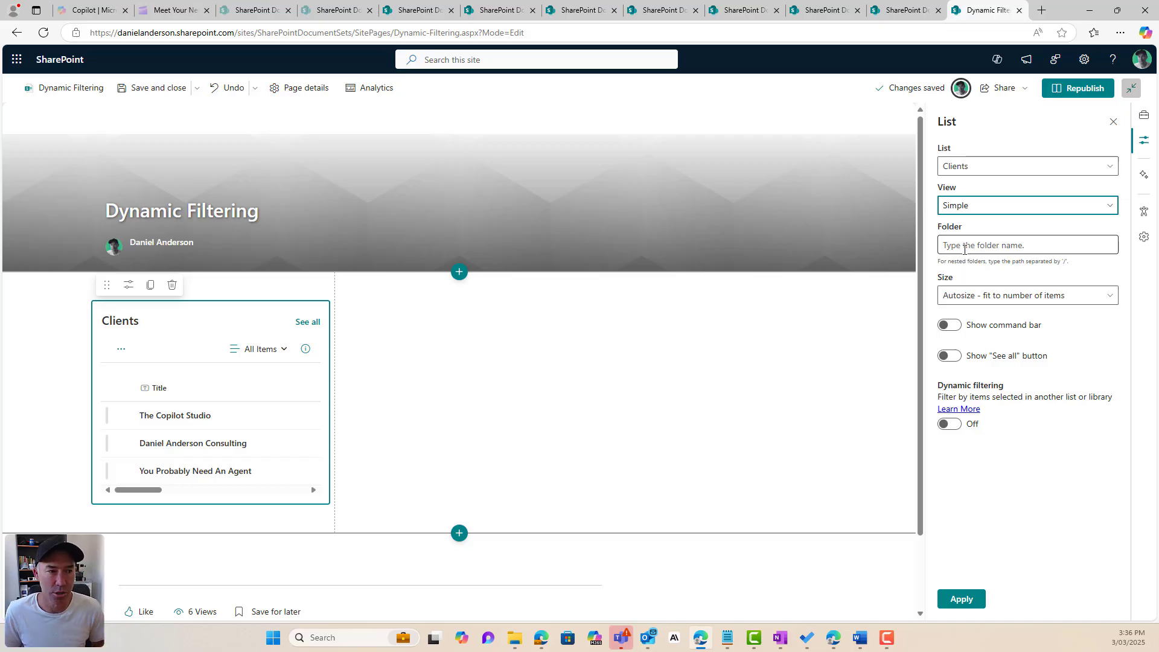
left_click(950, 325)
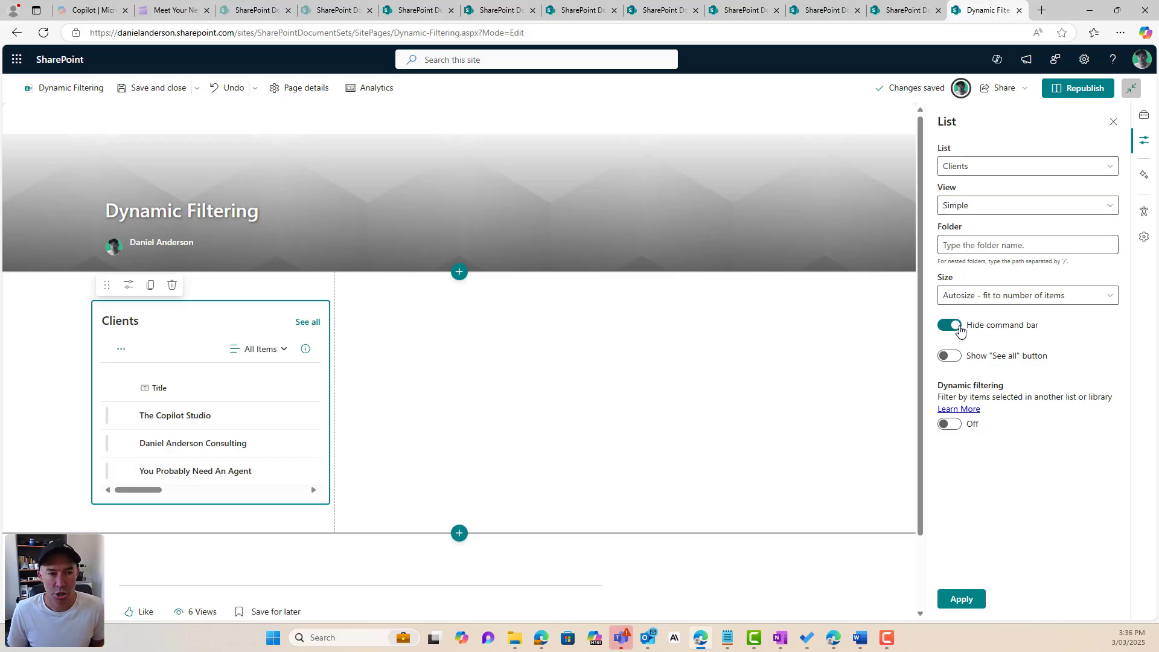
left_click(952, 357)
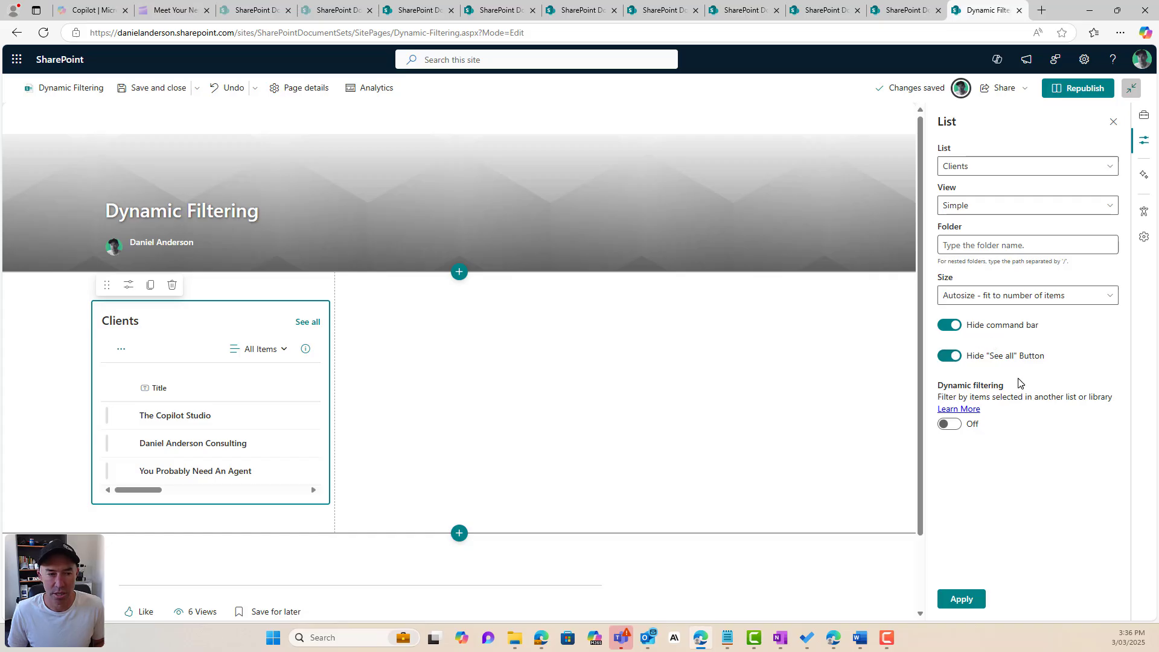
left_click(965, 599)
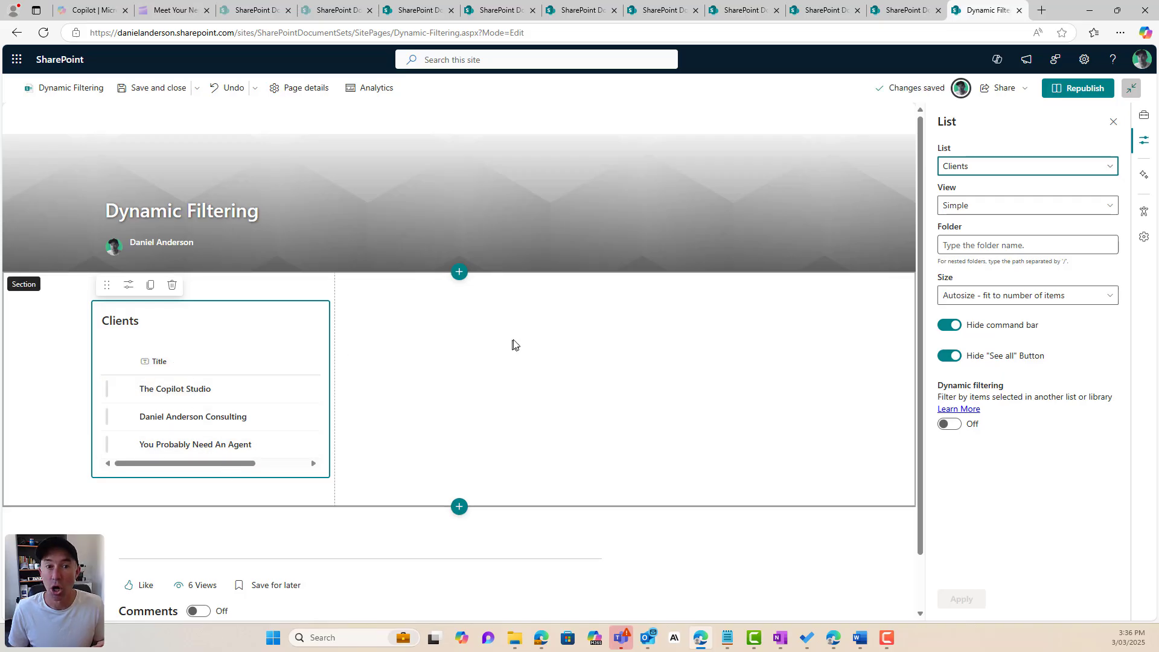
- Add a Document library part showing Projects to the right column
left_click(583, 292)
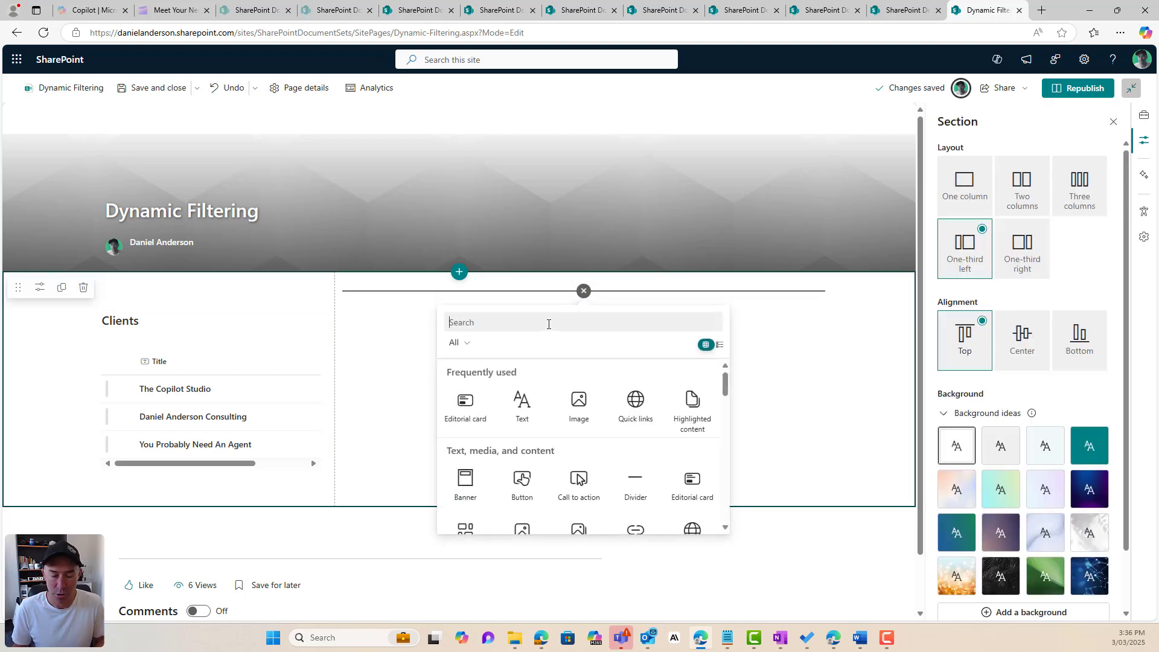
type("docum")
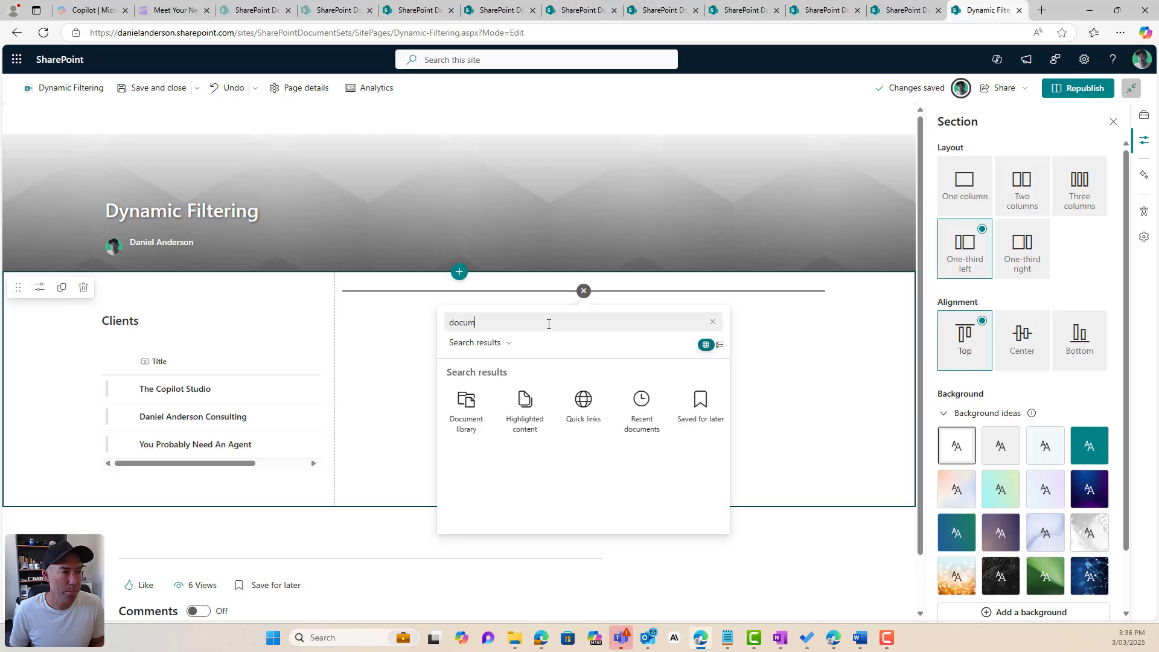
left_click(466, 406)
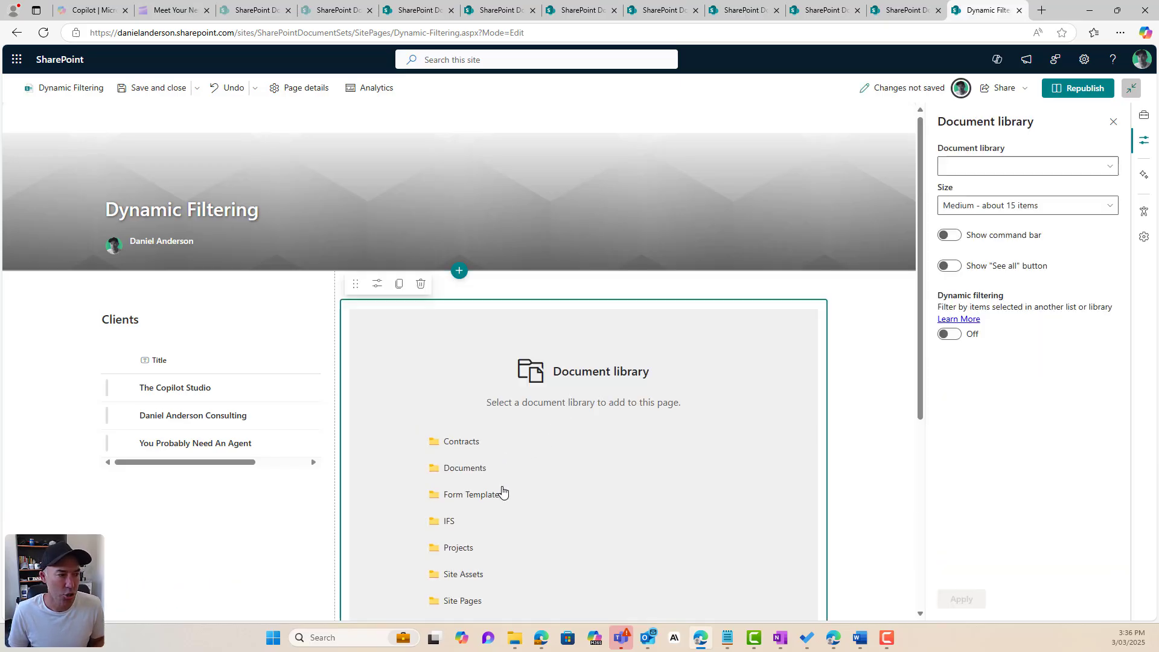
scroll(500, 491, "down", 2)
left_click(490, 430)
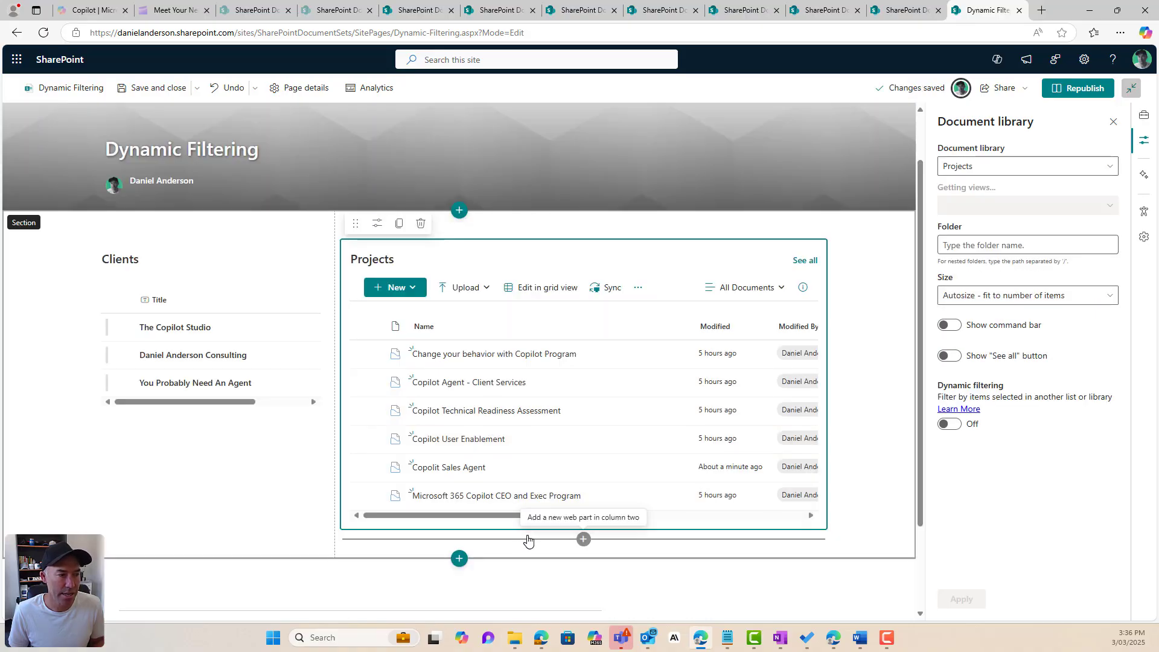
- Add a second Document library part showing Contracts below Projects, then review both parts
left_click(528, 541)
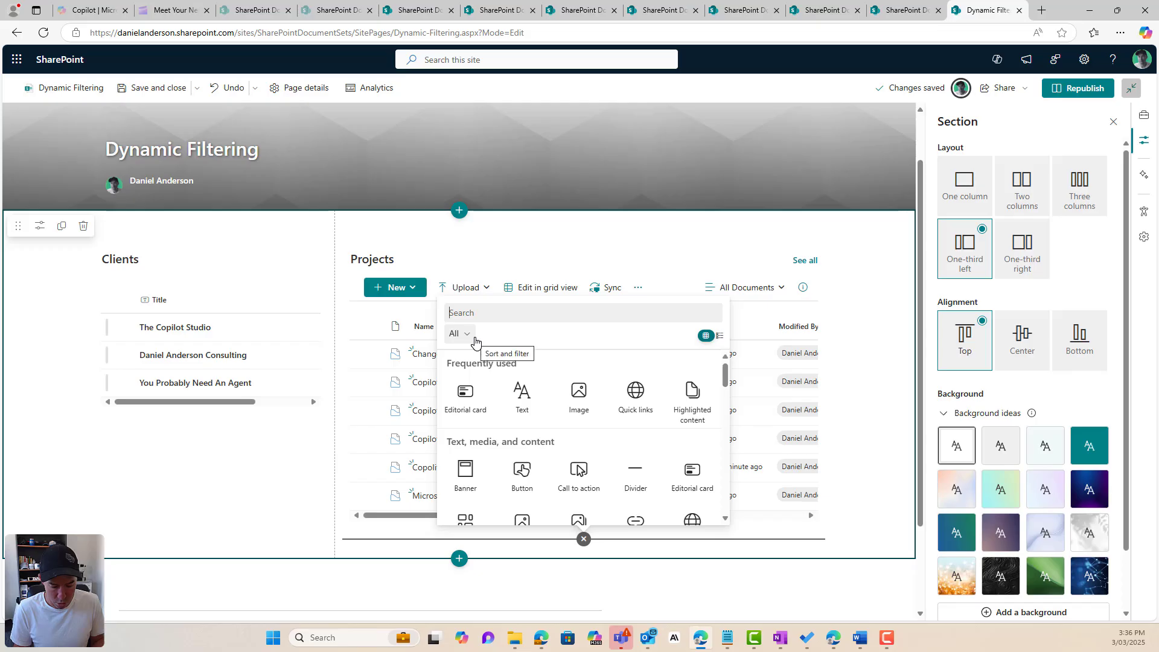
type("doc")
left_click(469, 398)
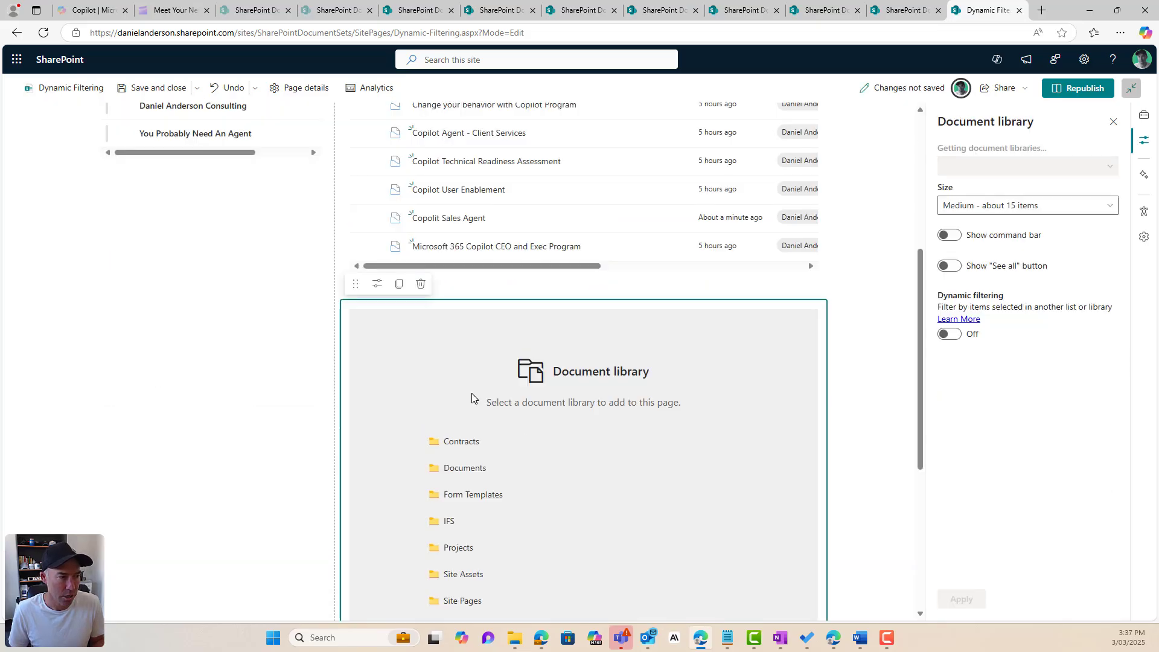
left_click(506, 443)
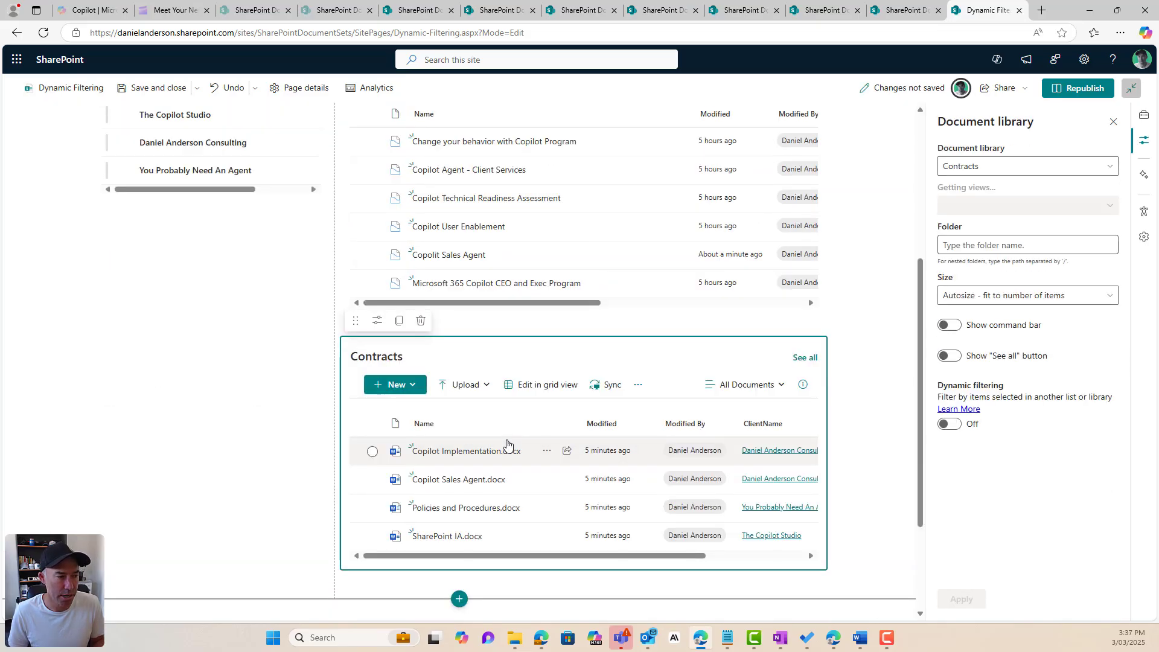
scroll(531, 445, "up", 3)
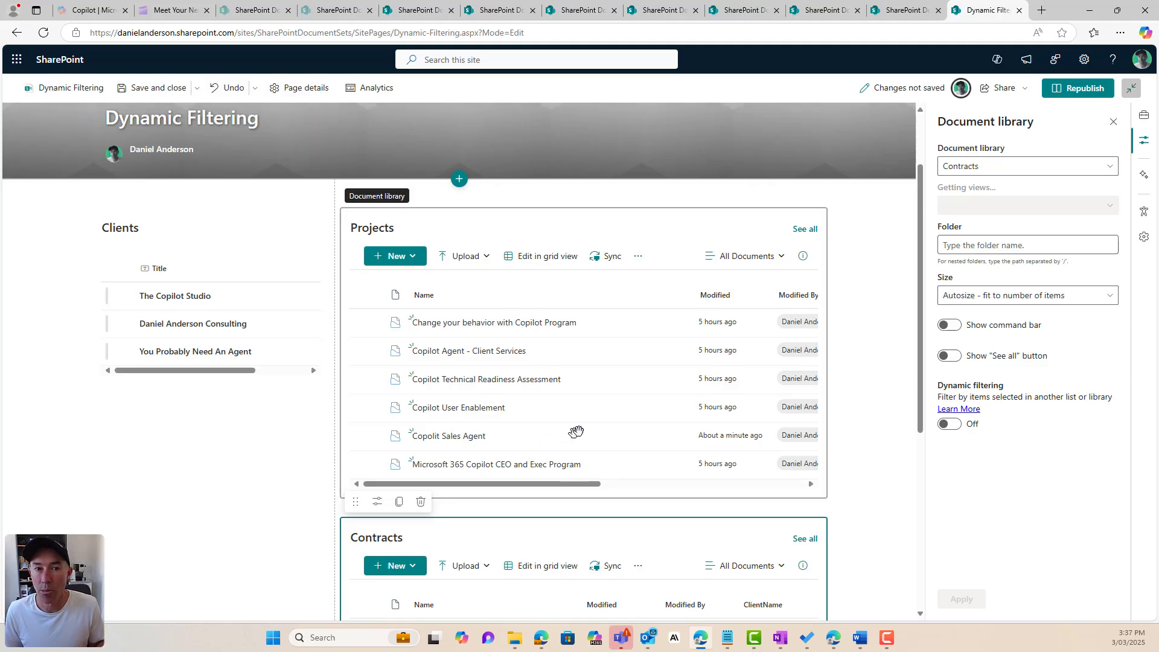
left_click(528, 229)
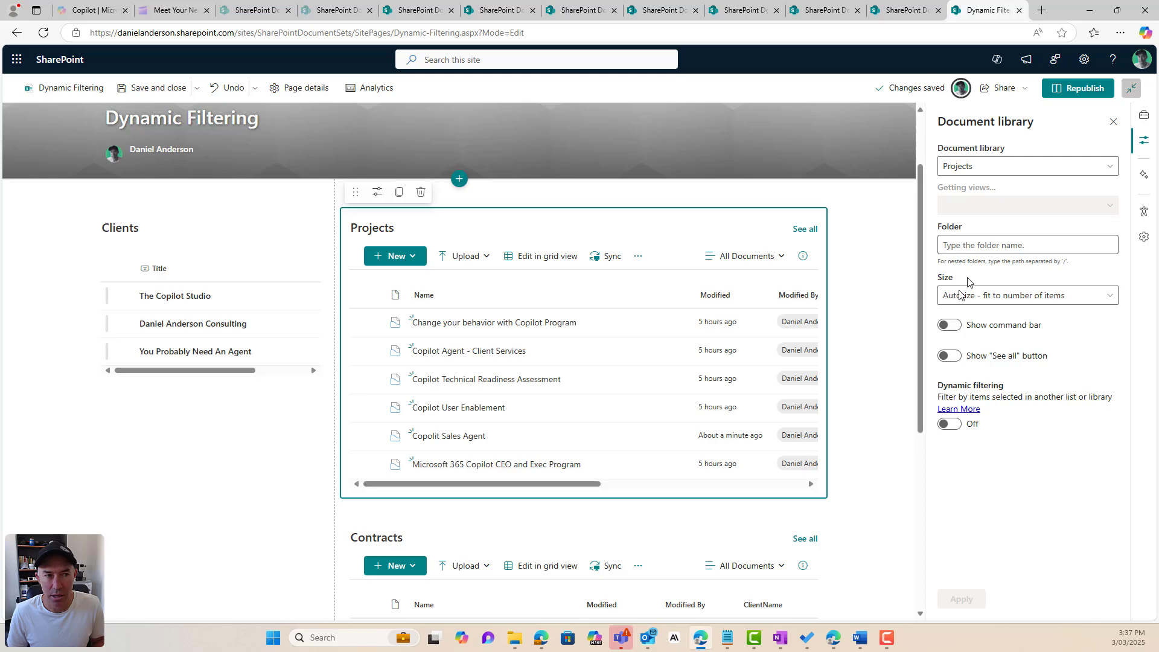
scroll(604, 417, "down", 2)
left_click(592, 420)
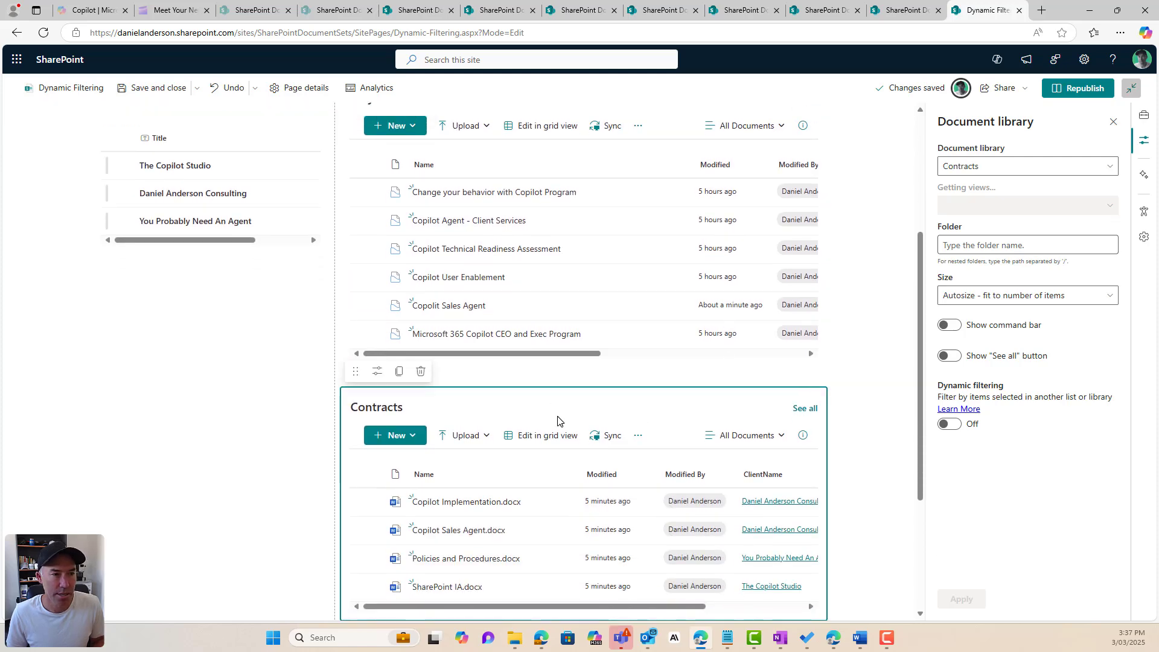
scroll(766, 329, "up", 4)
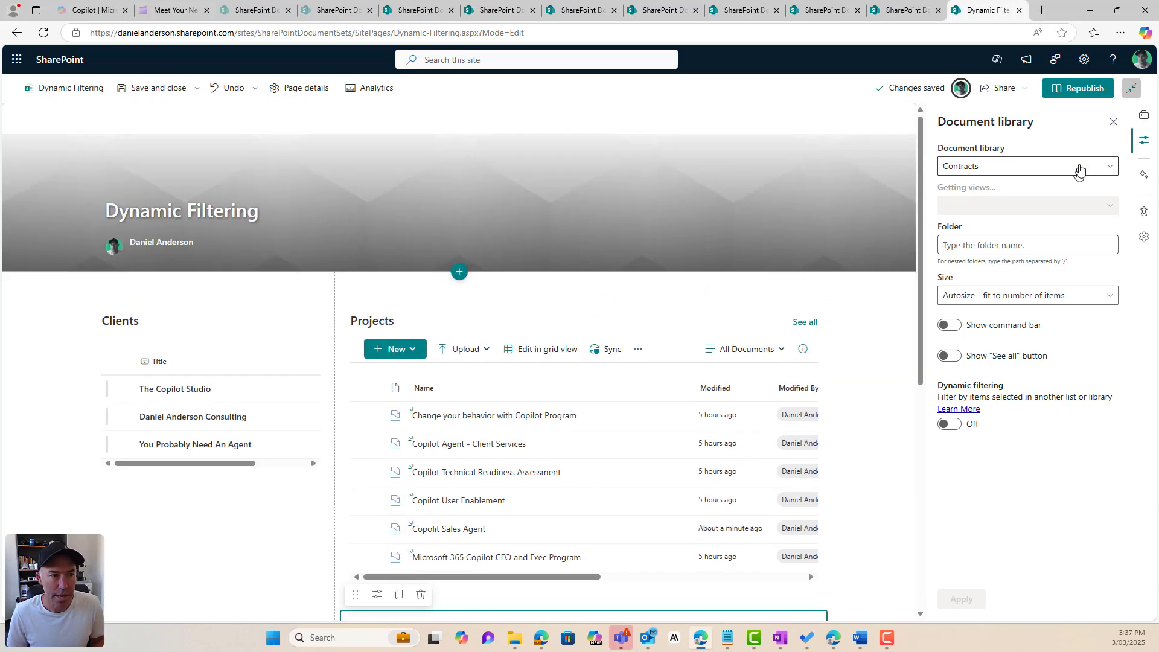
- Republish the Dynamic Filtering page, checking the Projects view choices without changing anything
left_click(626, 315)
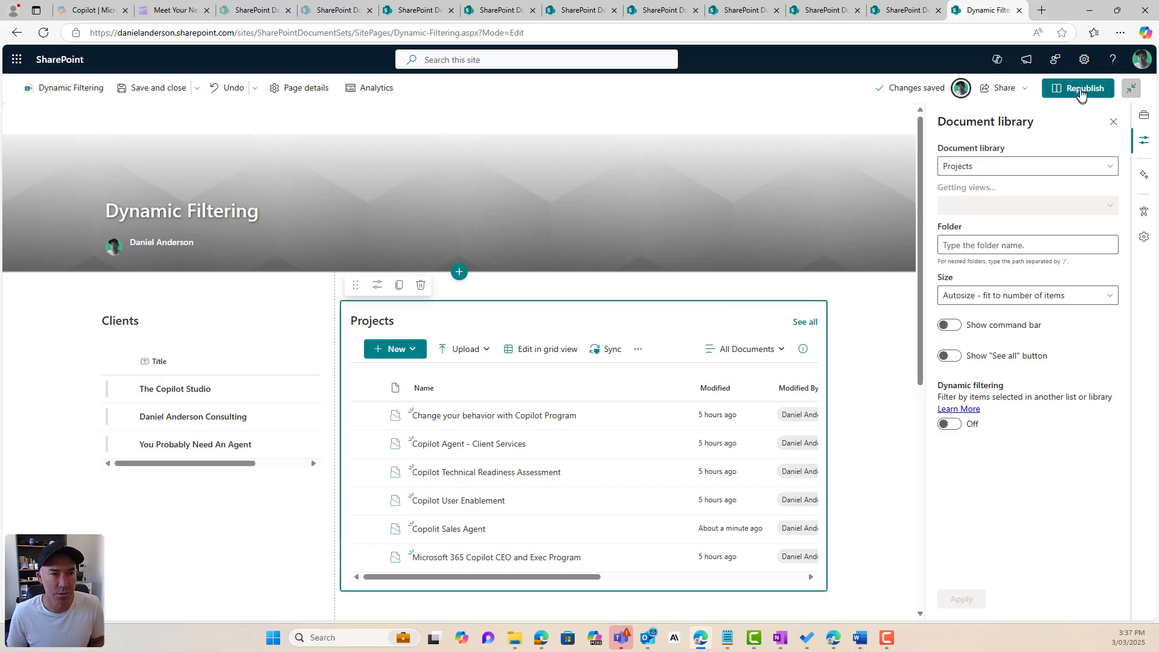
left_click(1079, 88)
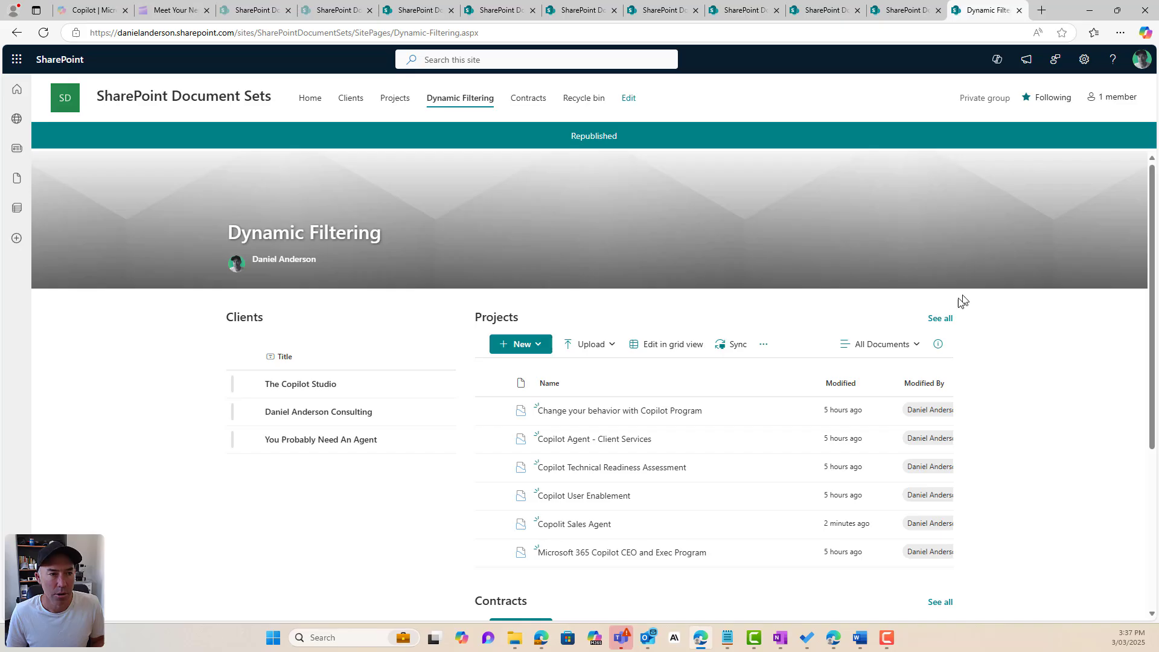
left_click(910, 343)
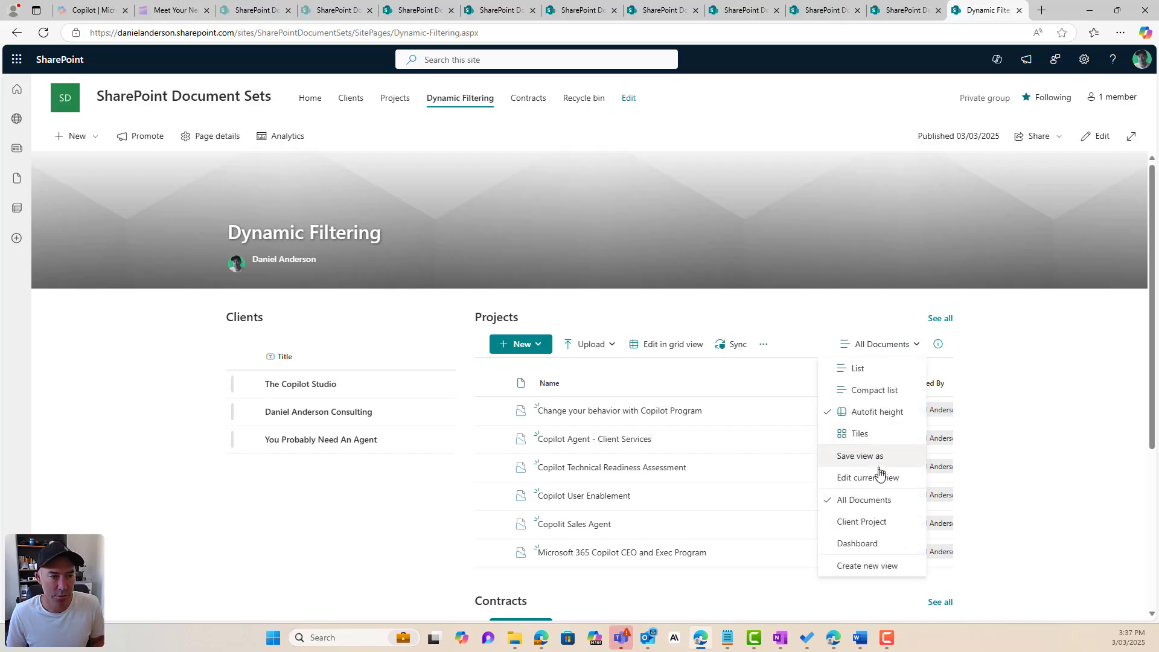
left_click(1080, 326)
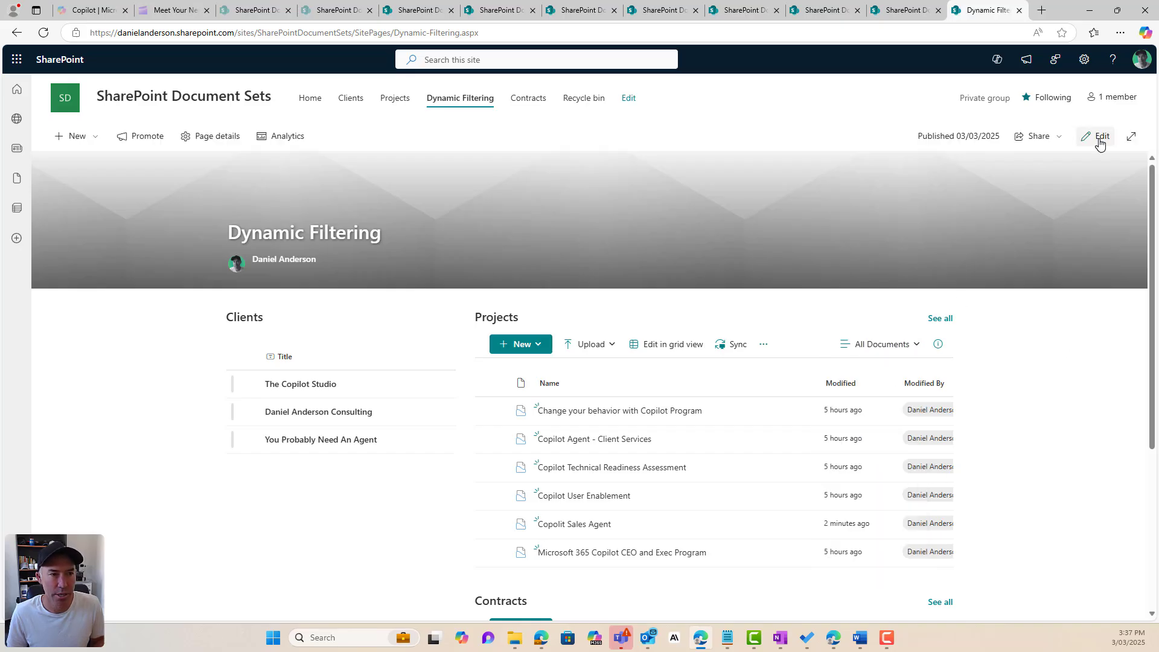
- Set the Projects library part to the Dashboard view with command bar and See all link hidden
left_click(1094, 136)
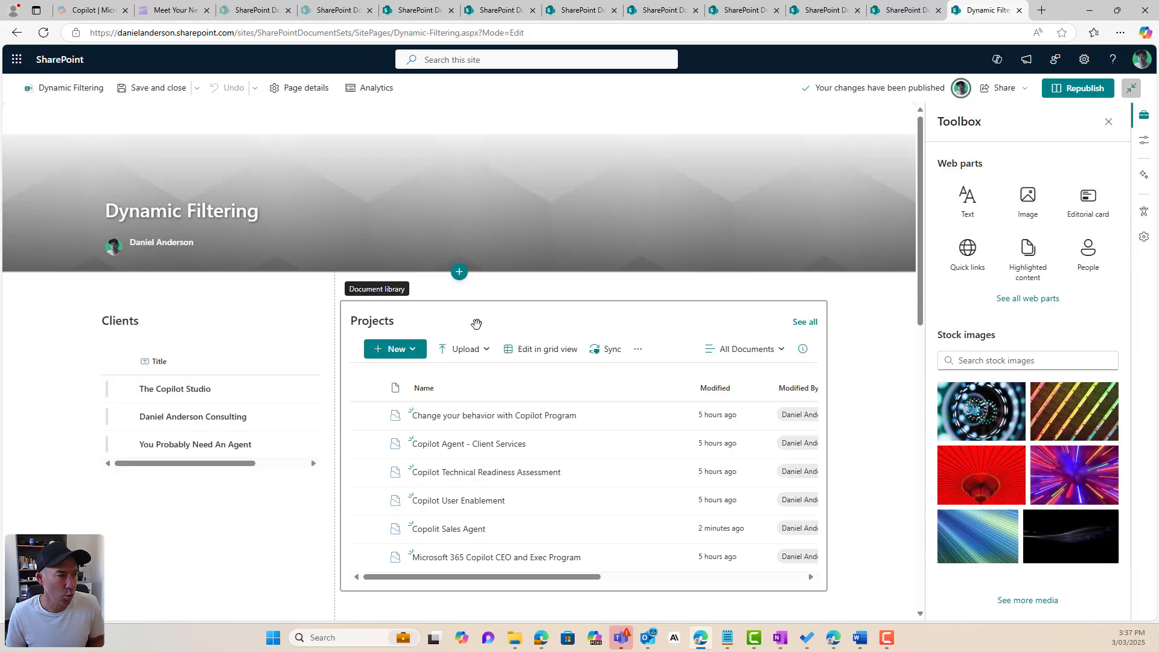
left_click(474, 325)
left_click(378, 287)
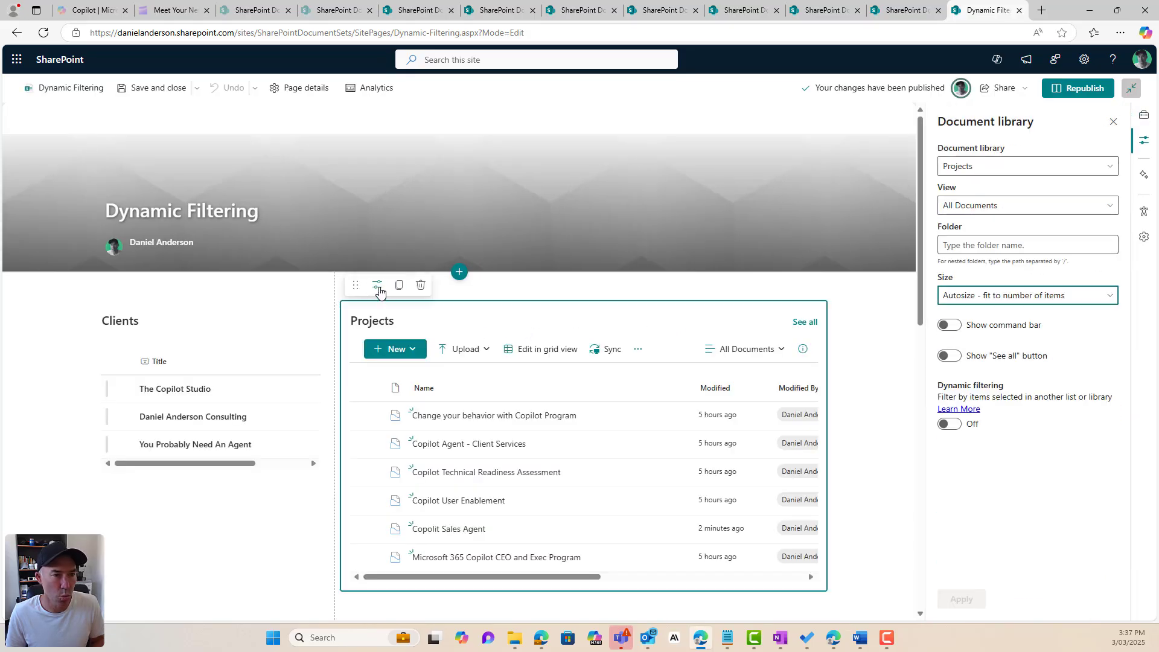
left_click(970, 209)
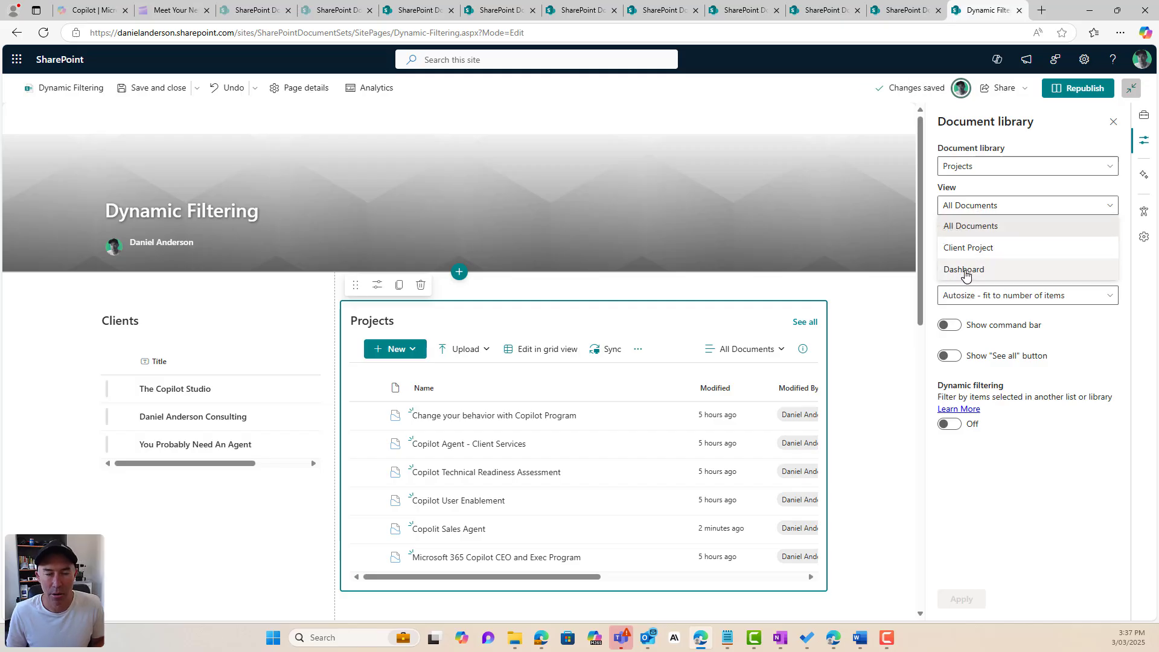
left_click(965, 270)
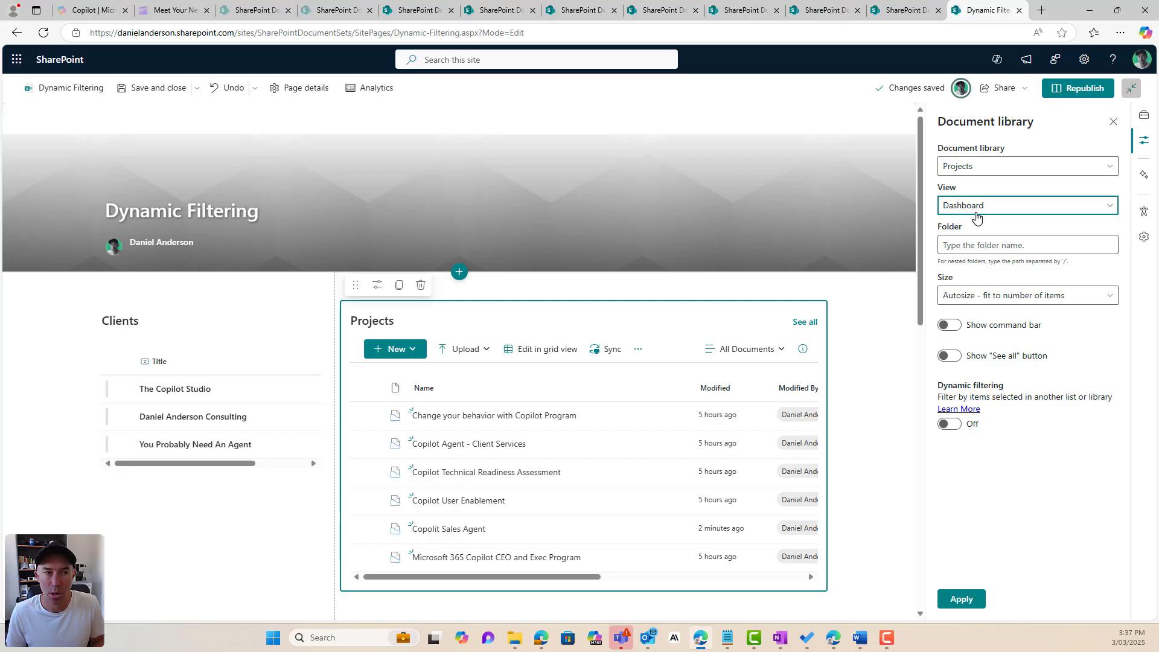
left_click(950, 325)
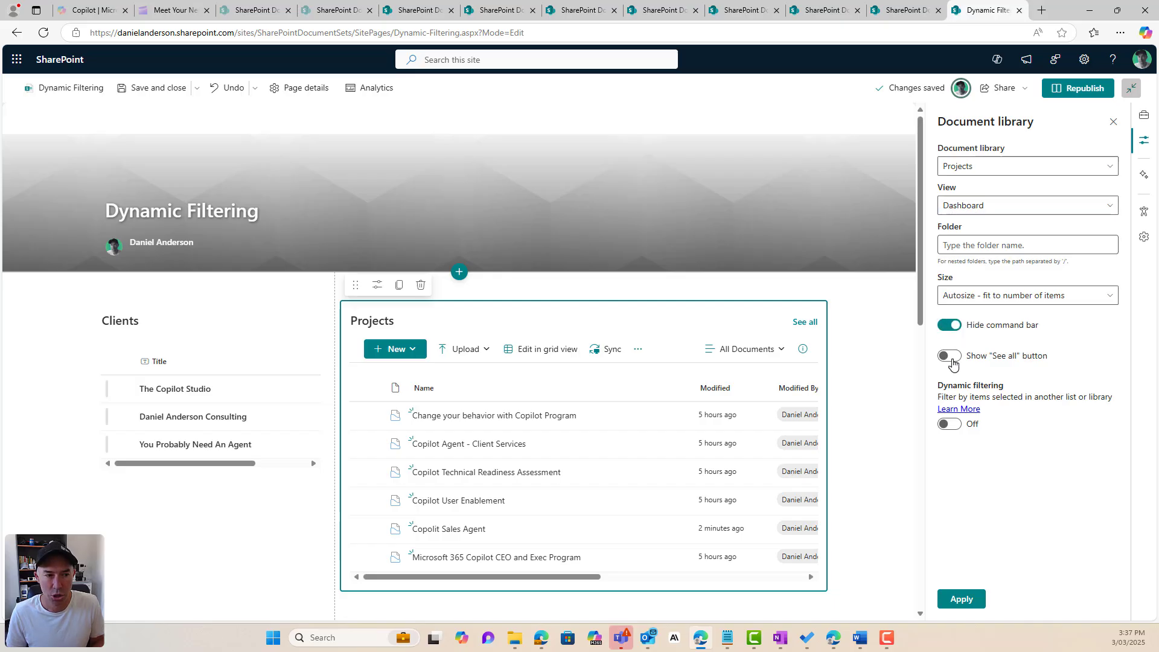
left_click(954, 363)
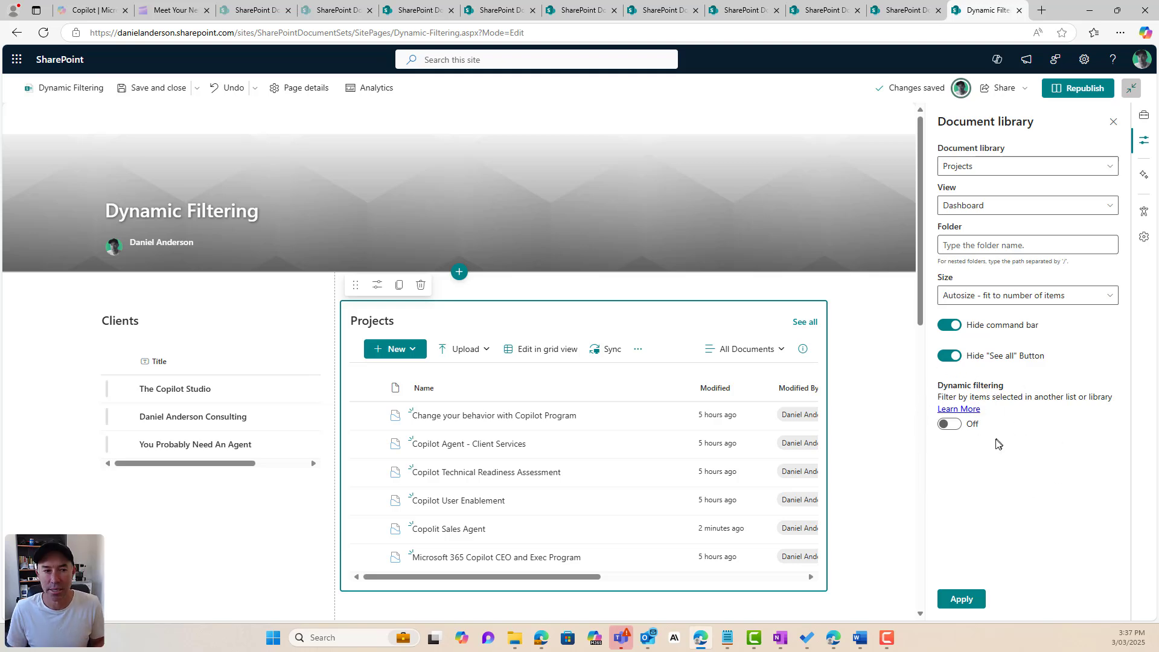
- Turn on dynamic filtering for Projects: ClientName column filtered by the Clients list's Title
left_click(958, 430)
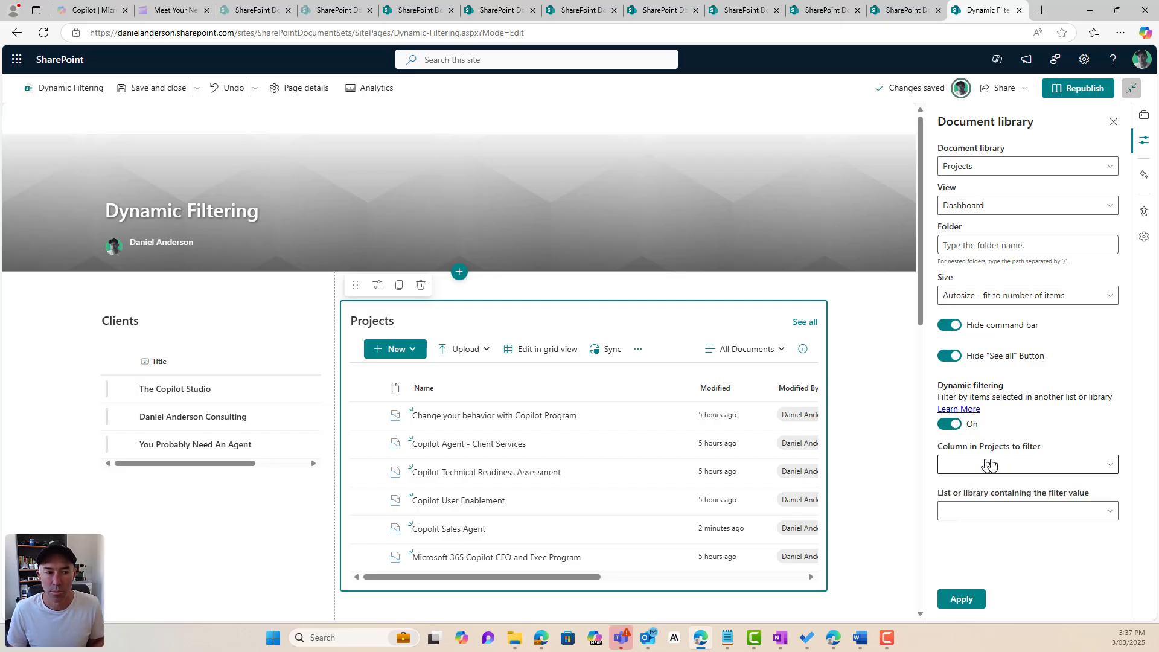
left_click(1027, 471)
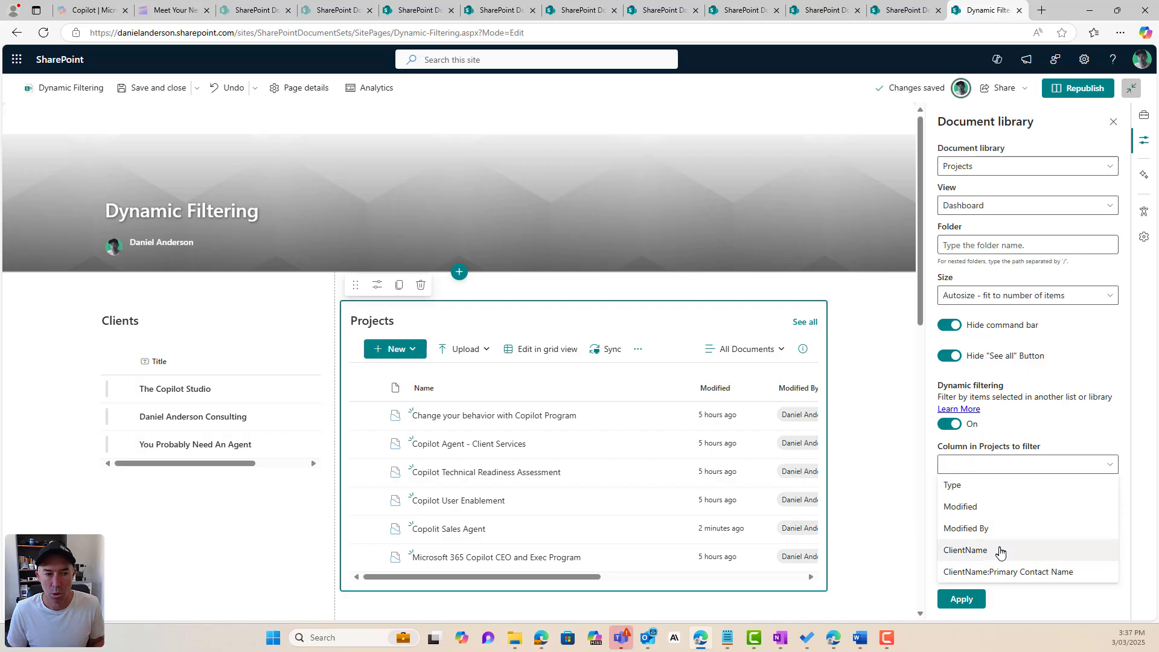
left_click(998, 556)
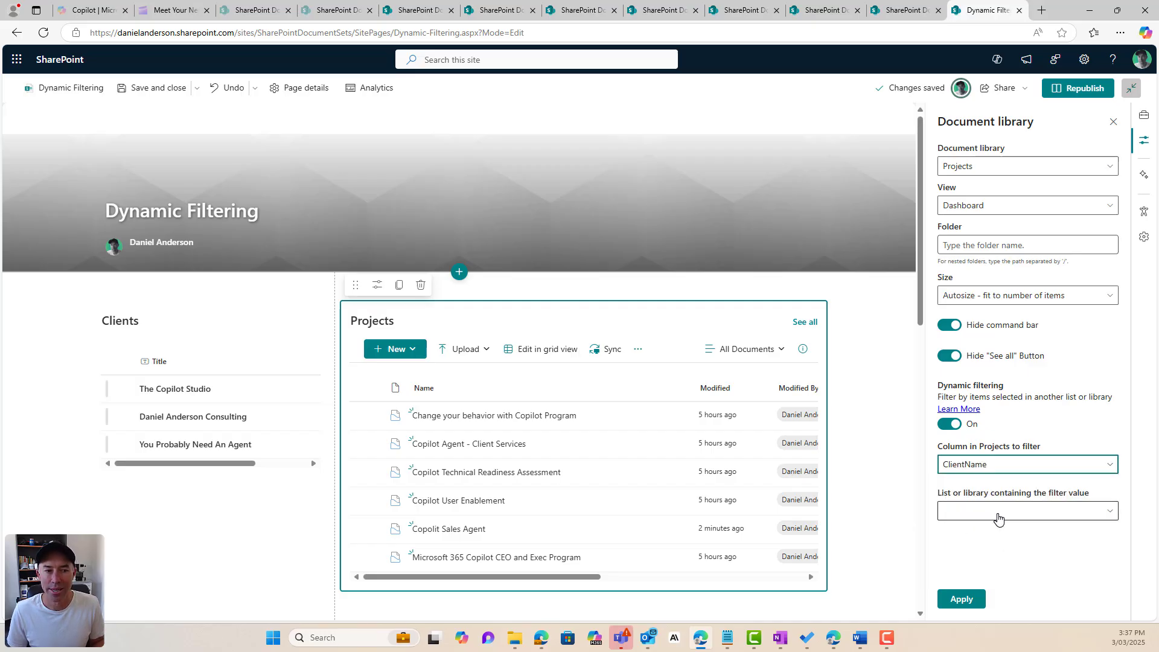
left_click(998, 518)
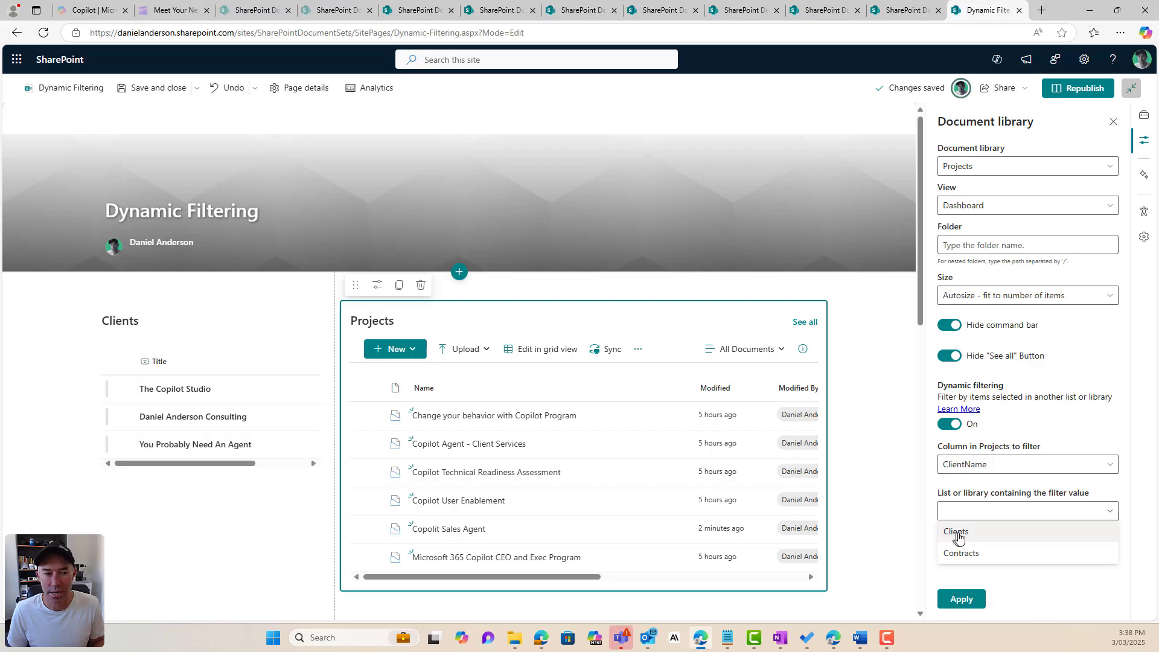
left_click(959, 534)
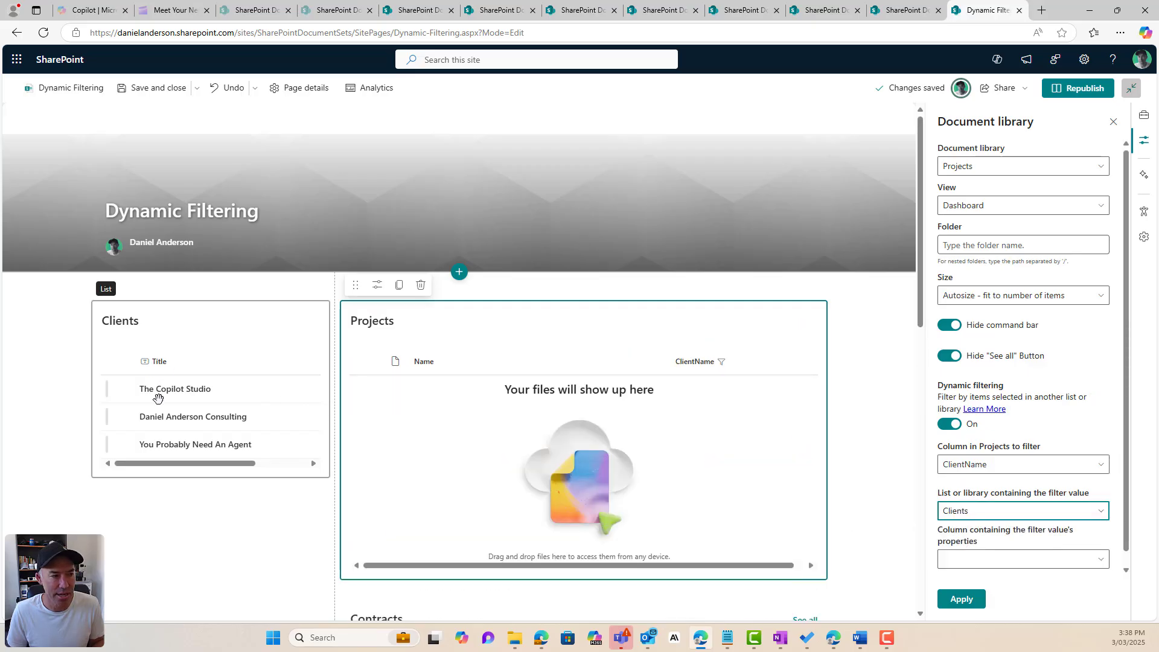
scroll(893, 511, "down", 3)
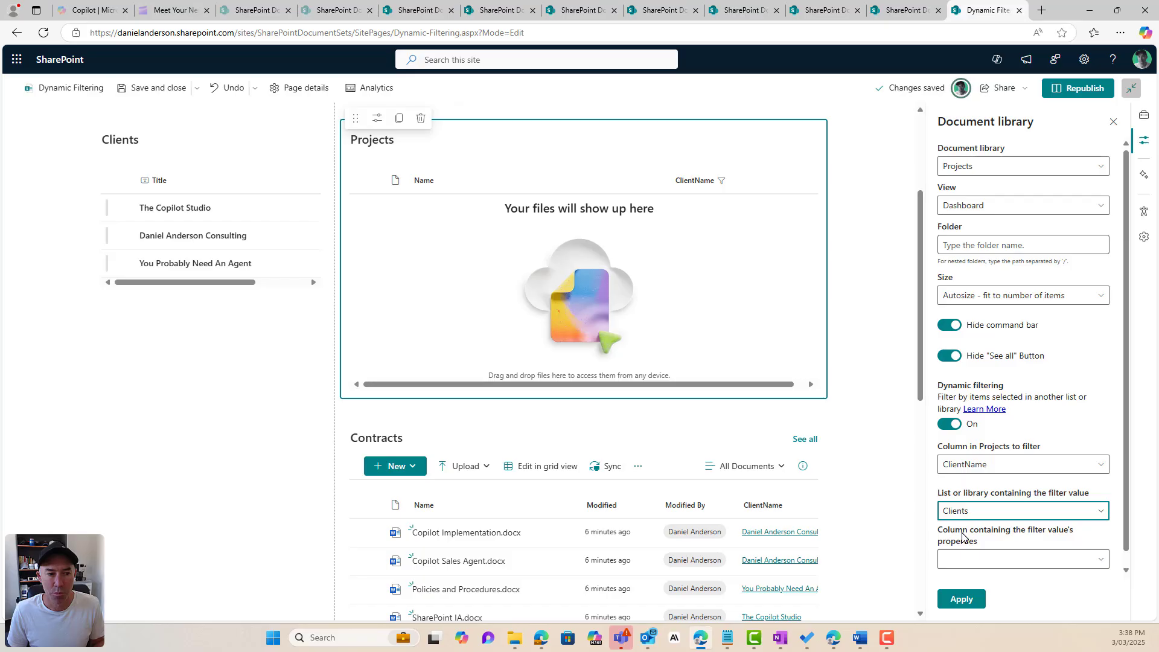
left_click(1018, 565)
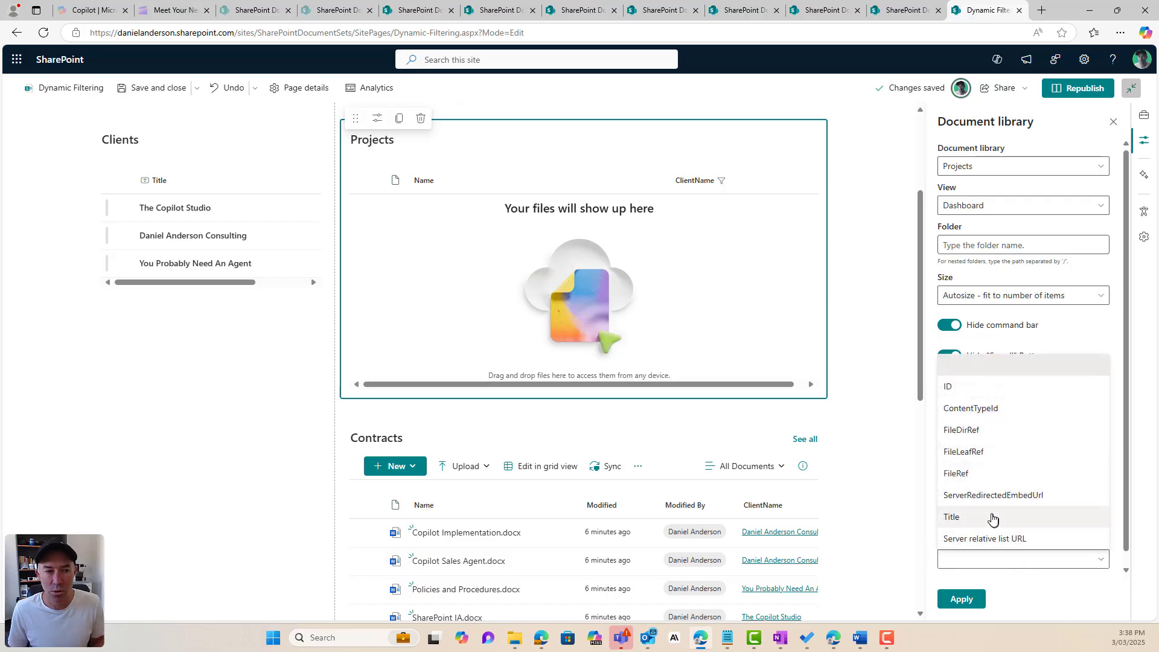
left_click(979, 520)
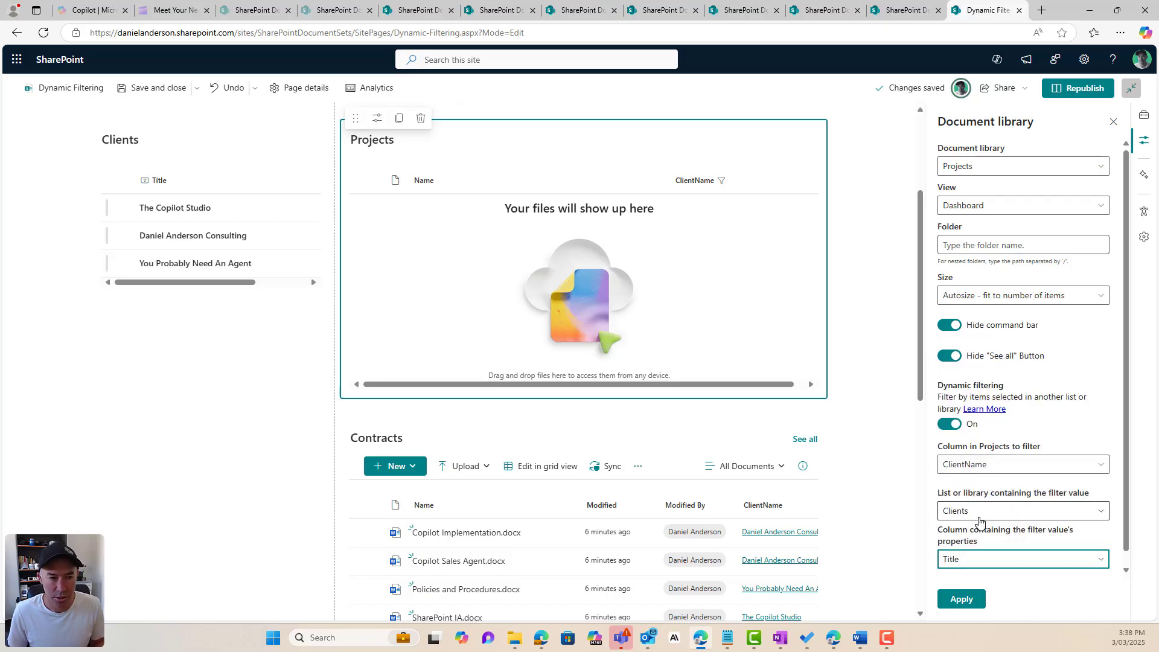
left_click(960, 599)
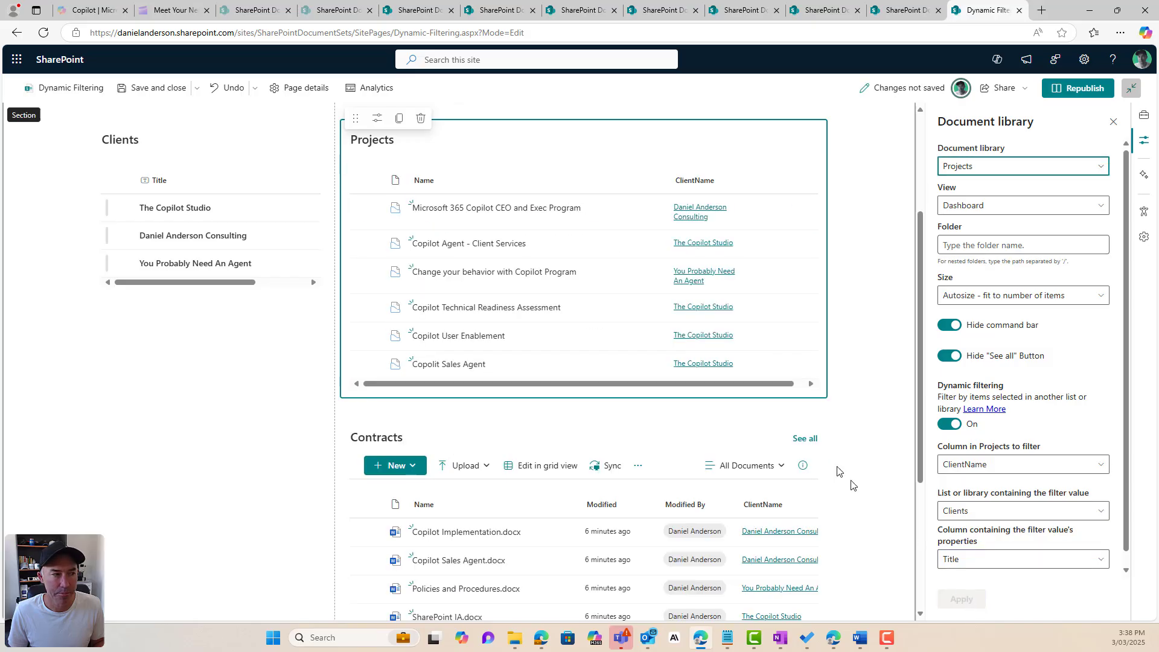
- Set the Contracts part to the Contract Only view with command bar and See all link hidden
scroll(802, 438, "down", 1)
left_click(403, 356)
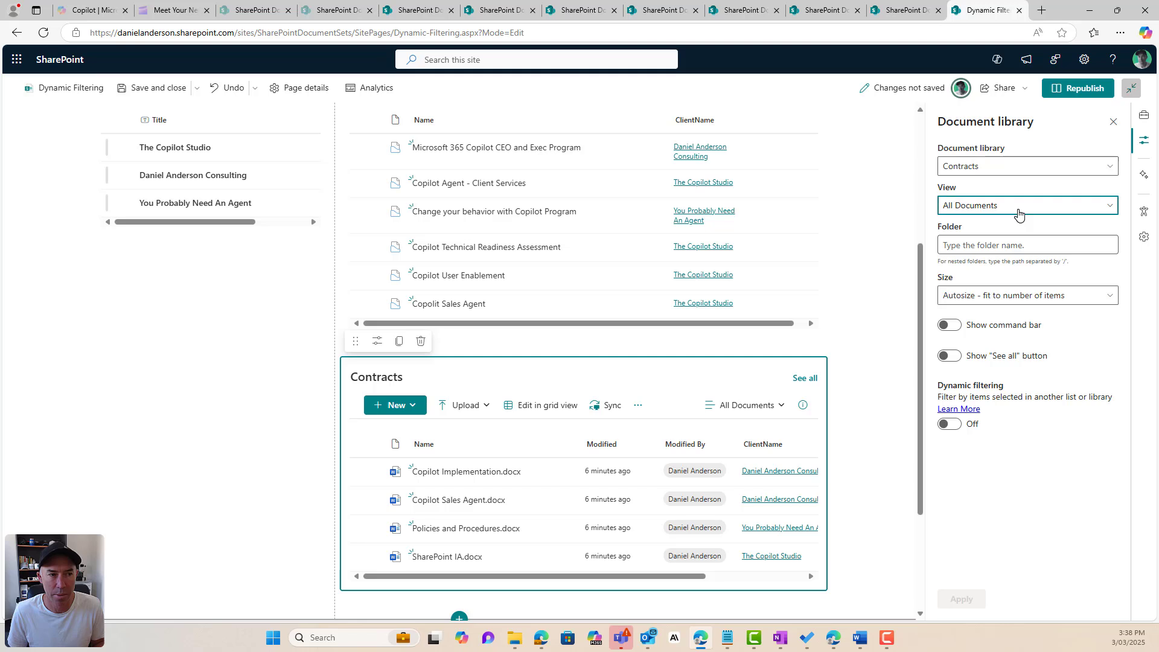
left_click(1019, 208)
left_click(985, 247)
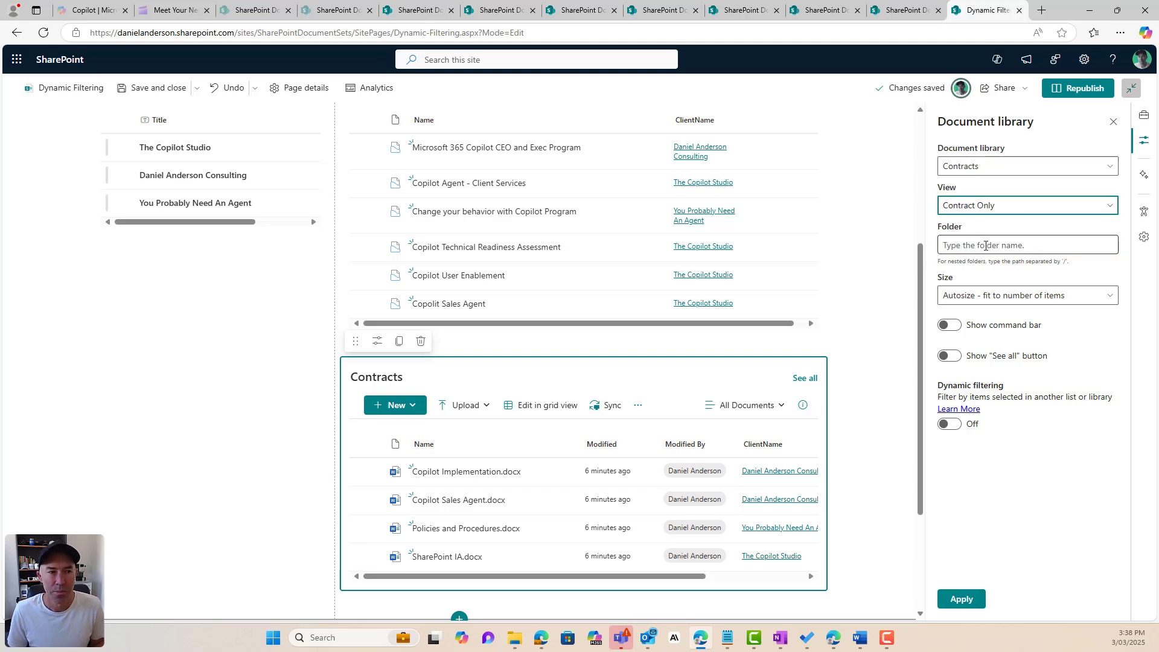
left_click(949, 326)
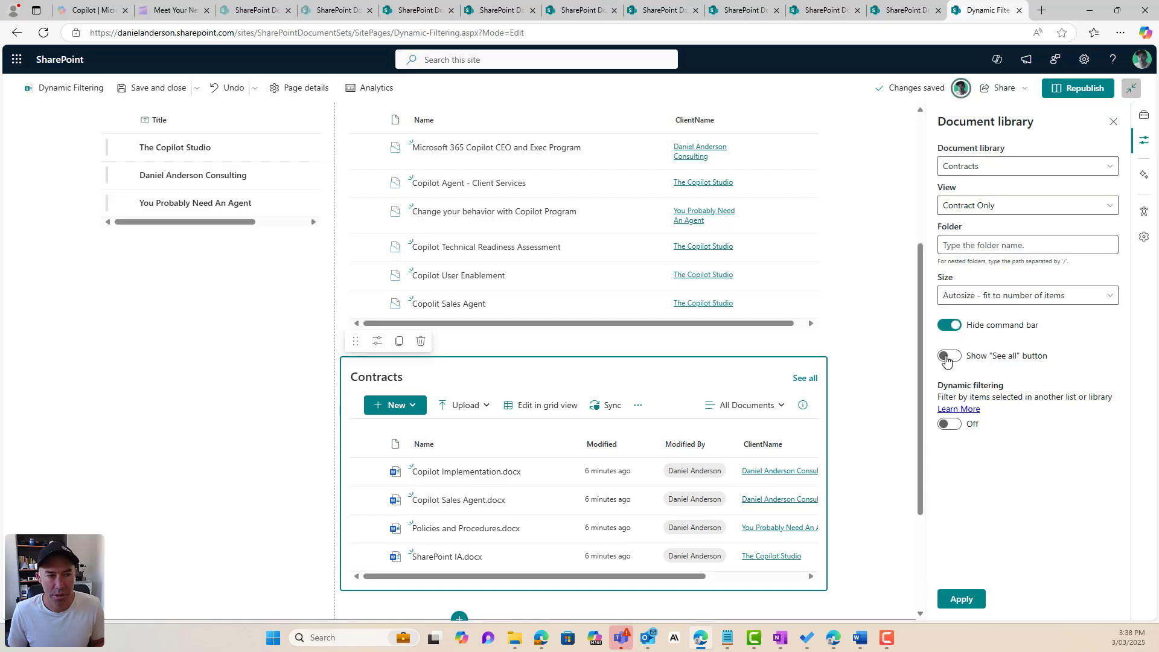
left_click(948, 357)
- Filter Contracts' ClientName by the Clients list's Title, apply, and republish the page
left_click(951, 425)
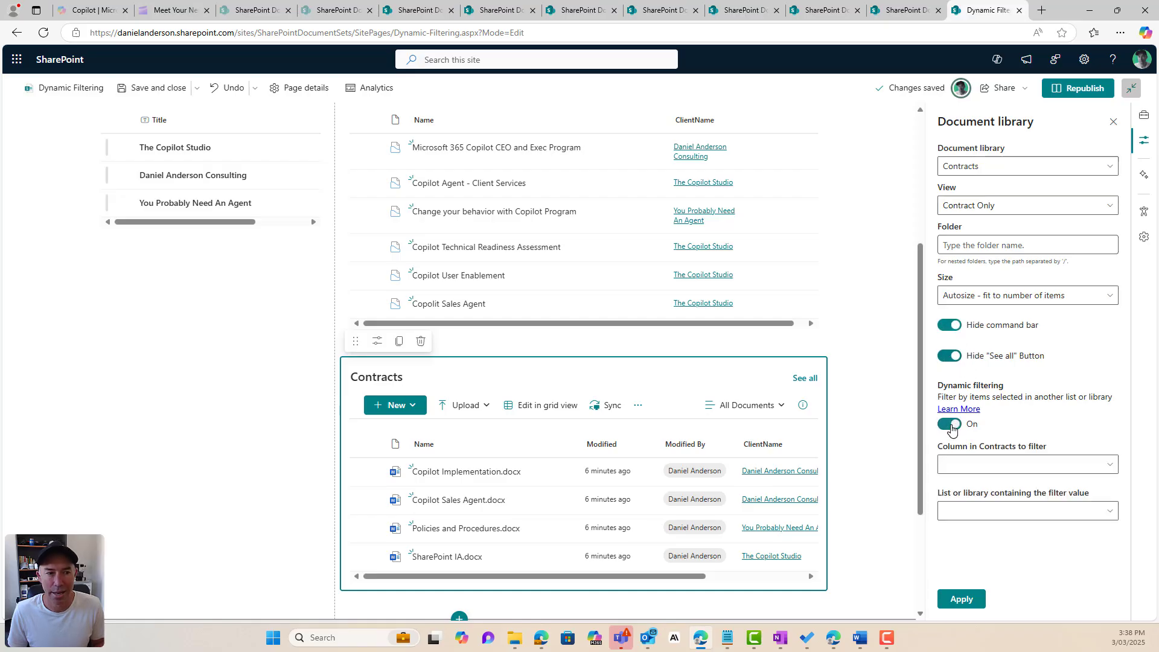
left_click(1024, 468)
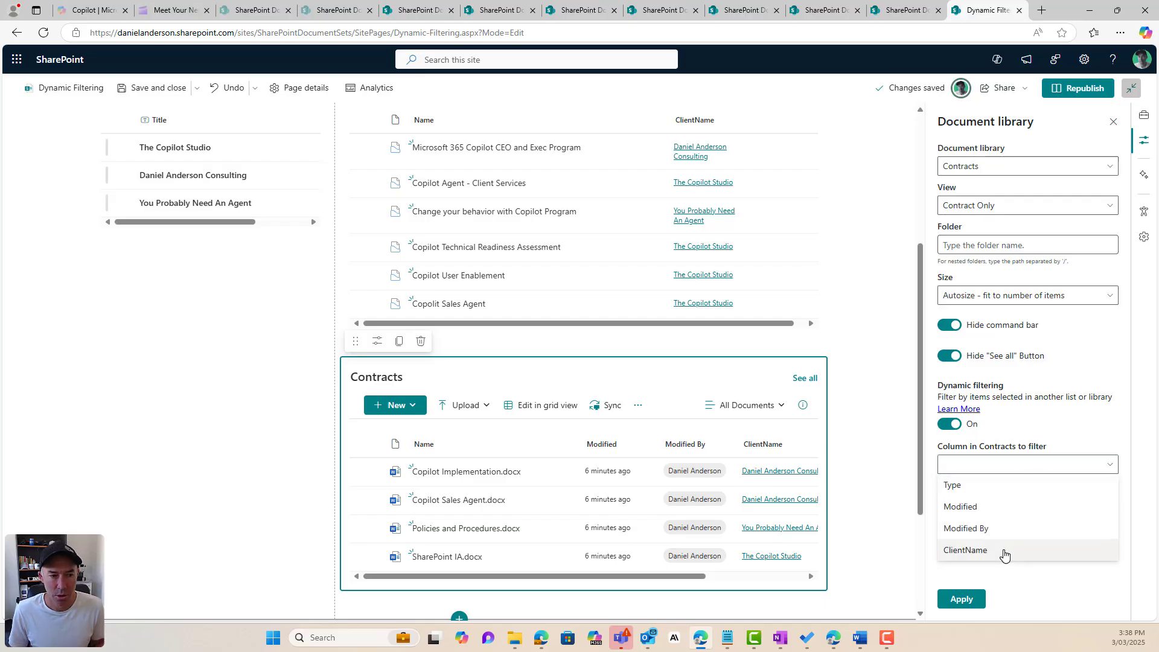
left_click(1004, 550)
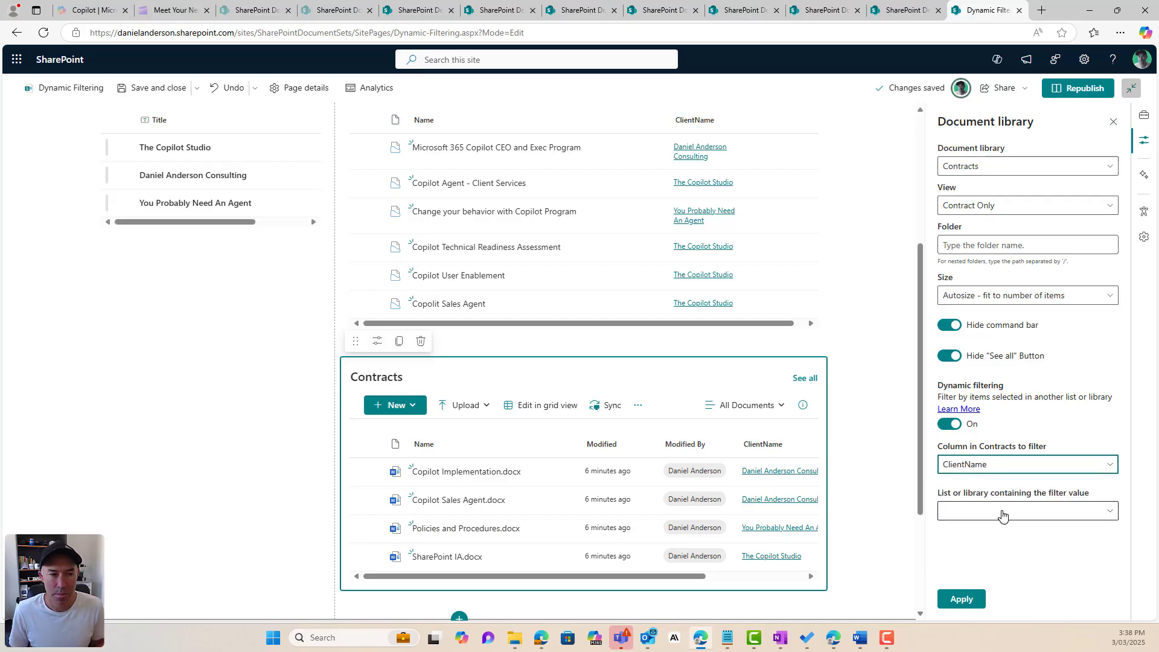
left_click(999, 512)
left_click(996, 538)
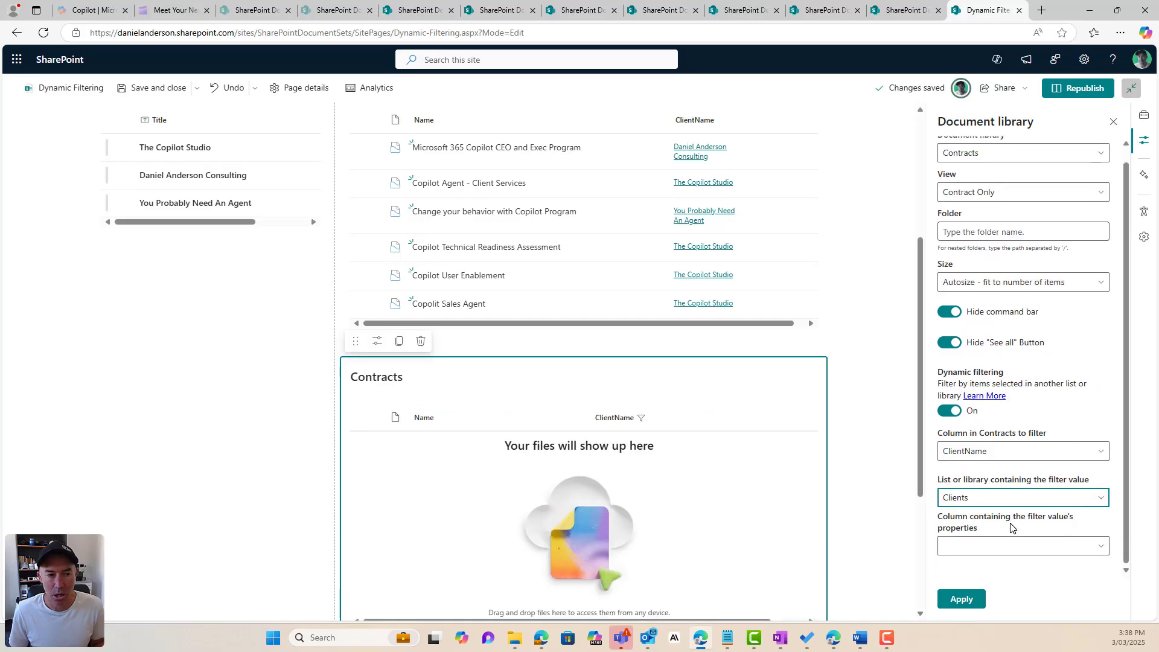
left_click(1019, 552)
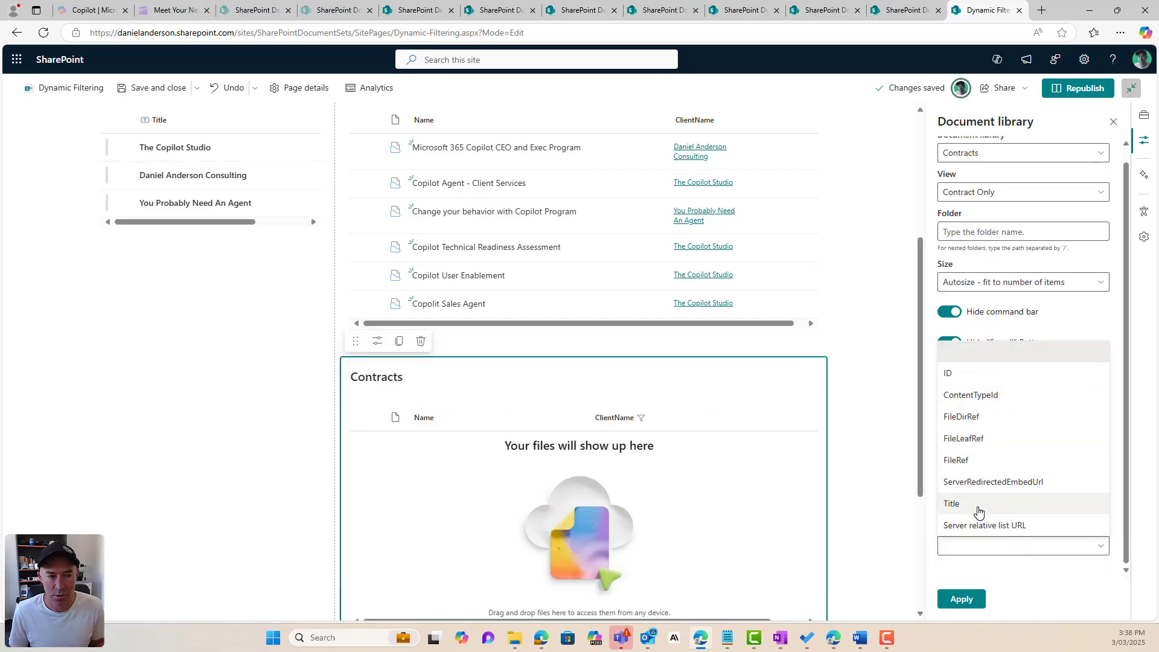
left_click(977, 506)
left_click(960, 600)
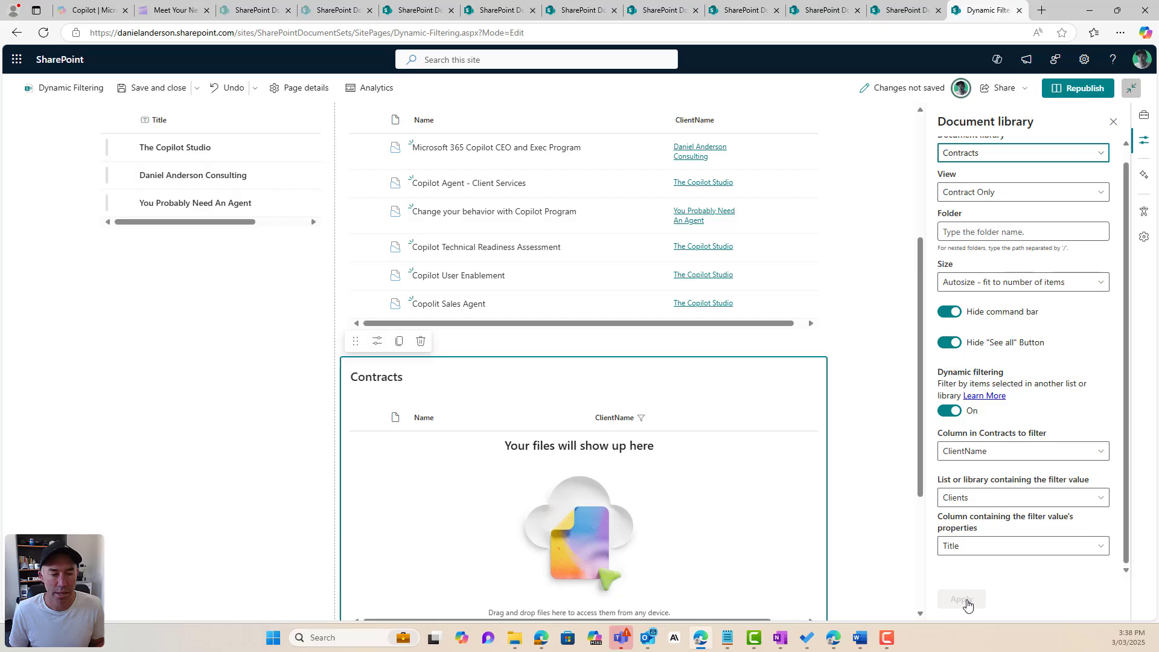
left_click(1087, 90)
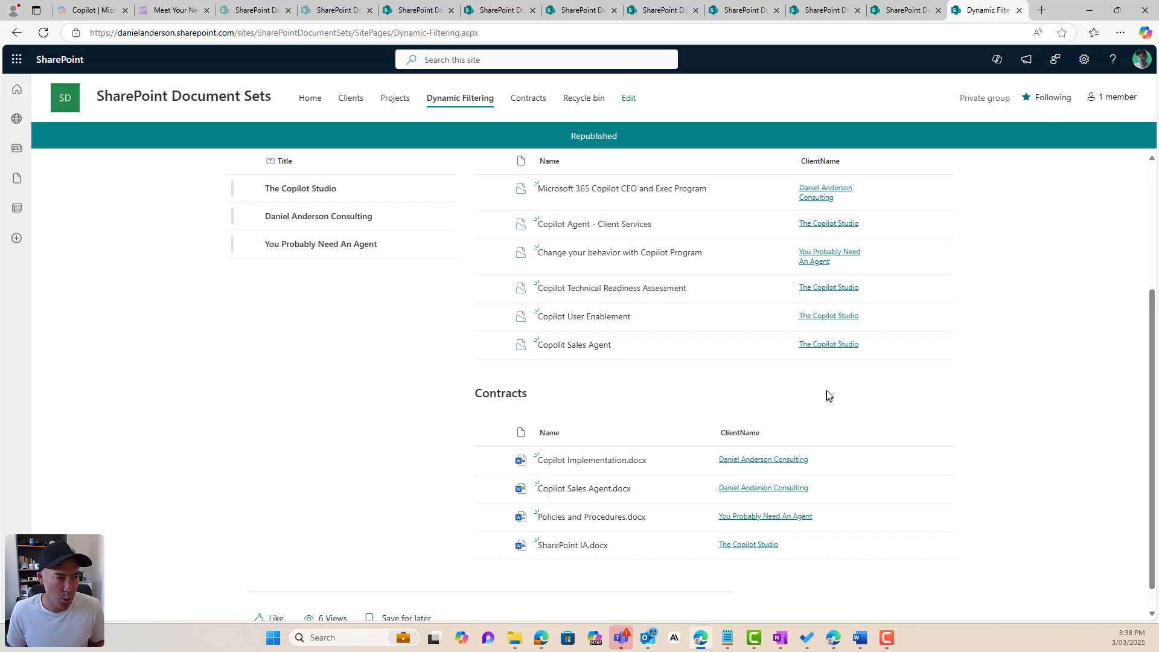
- Pick The Copilot Studio in Clients to filter Projects and Contracts, then deselect it
scroll(598, 338, "down", 3)
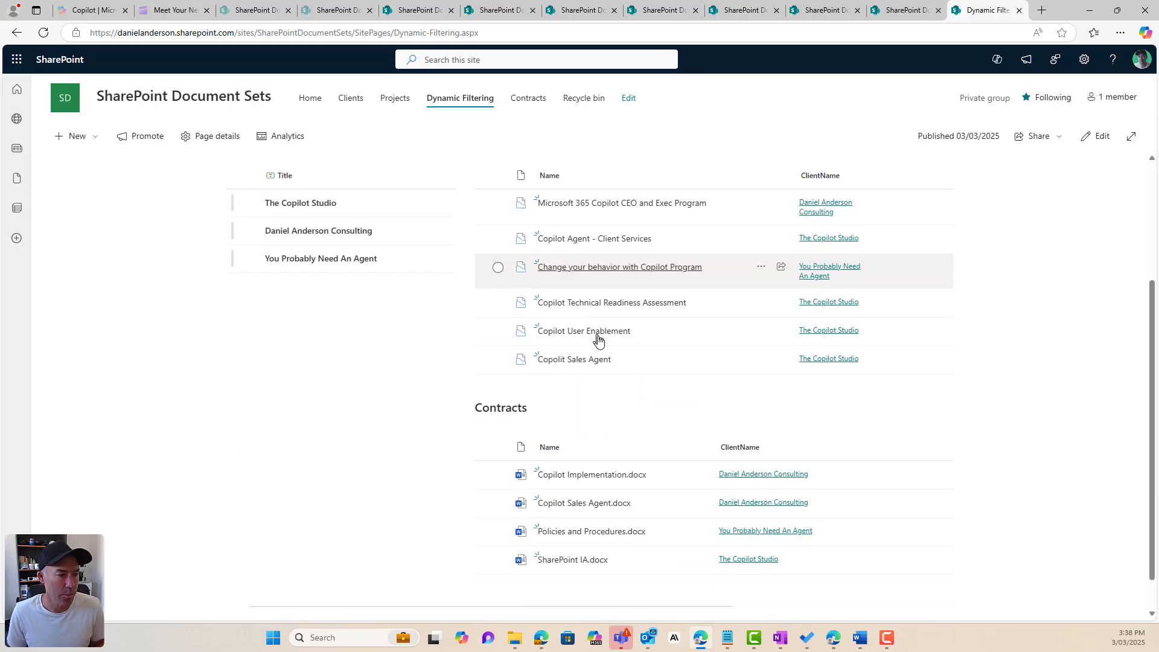
scroll(664, 356, "up", 2)
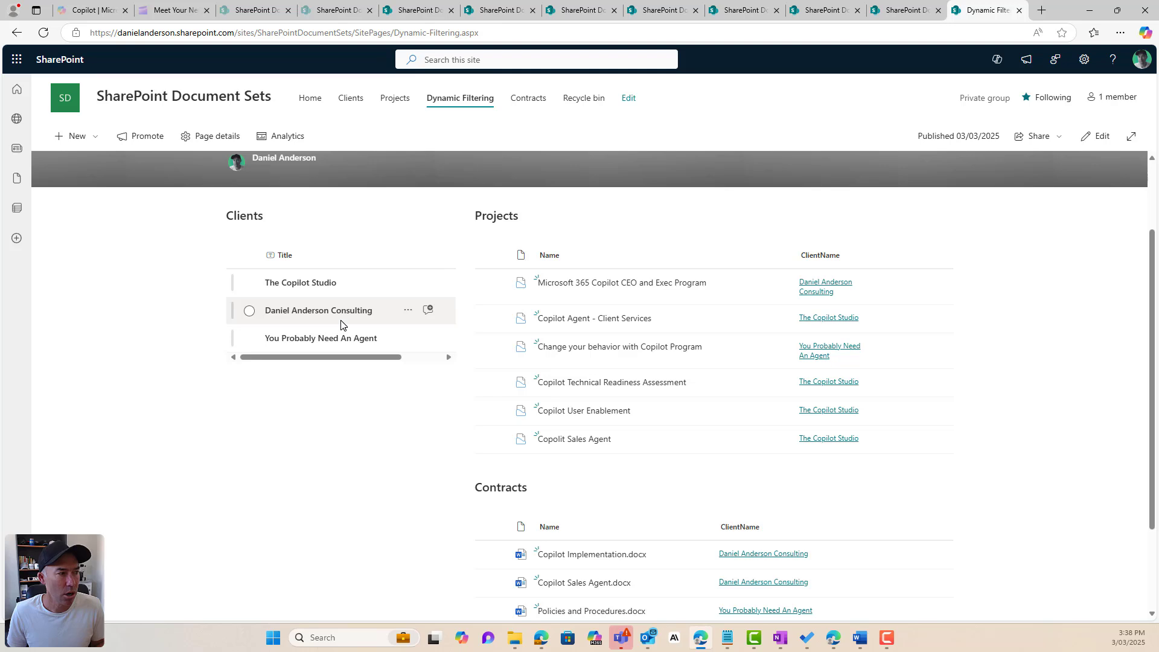
scroll(327, 296, "up", 1)
scroll(532, 344, "down", 1)
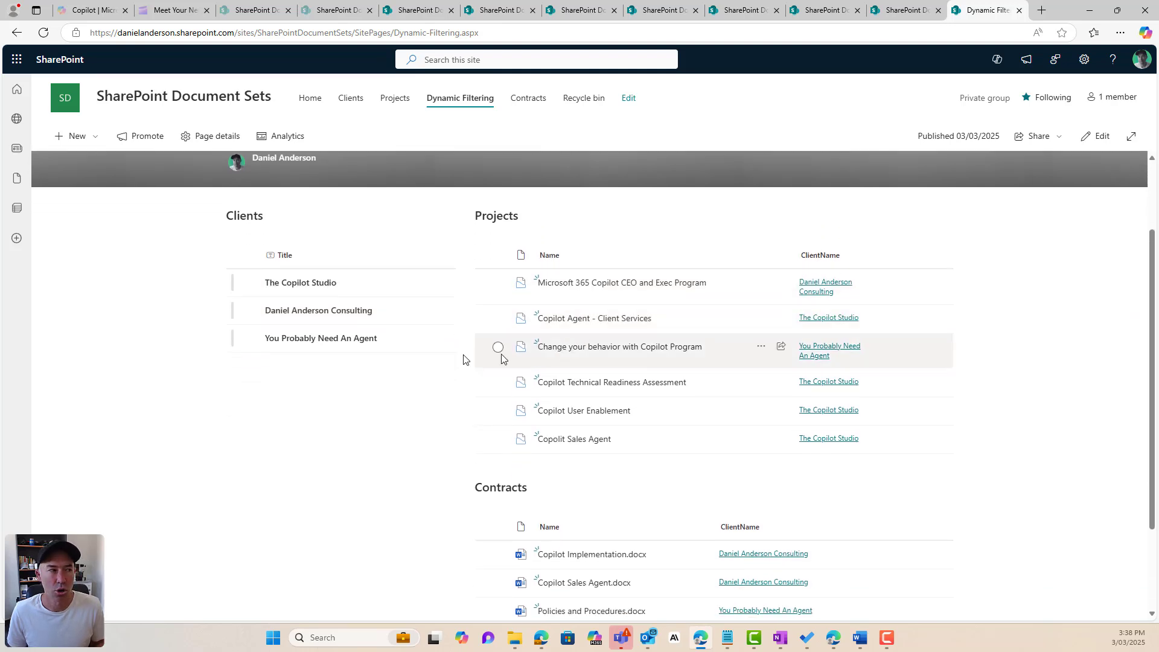
scroll(501, 359, "up", 1)
left_click(248, 343)
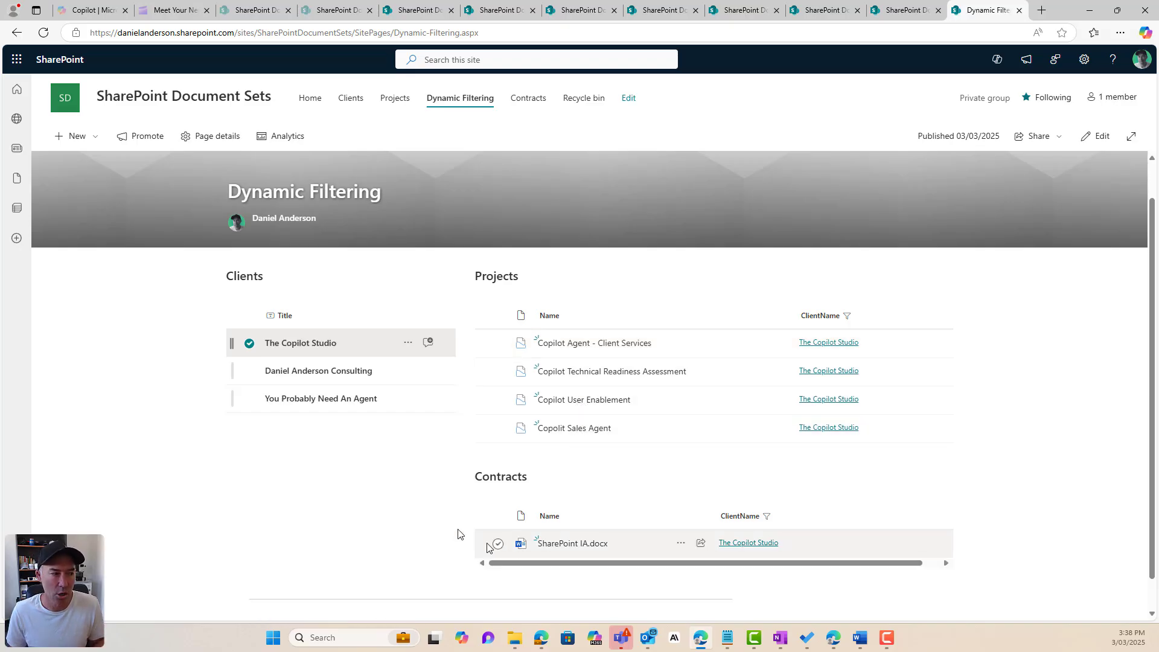
left_click(249, 343)
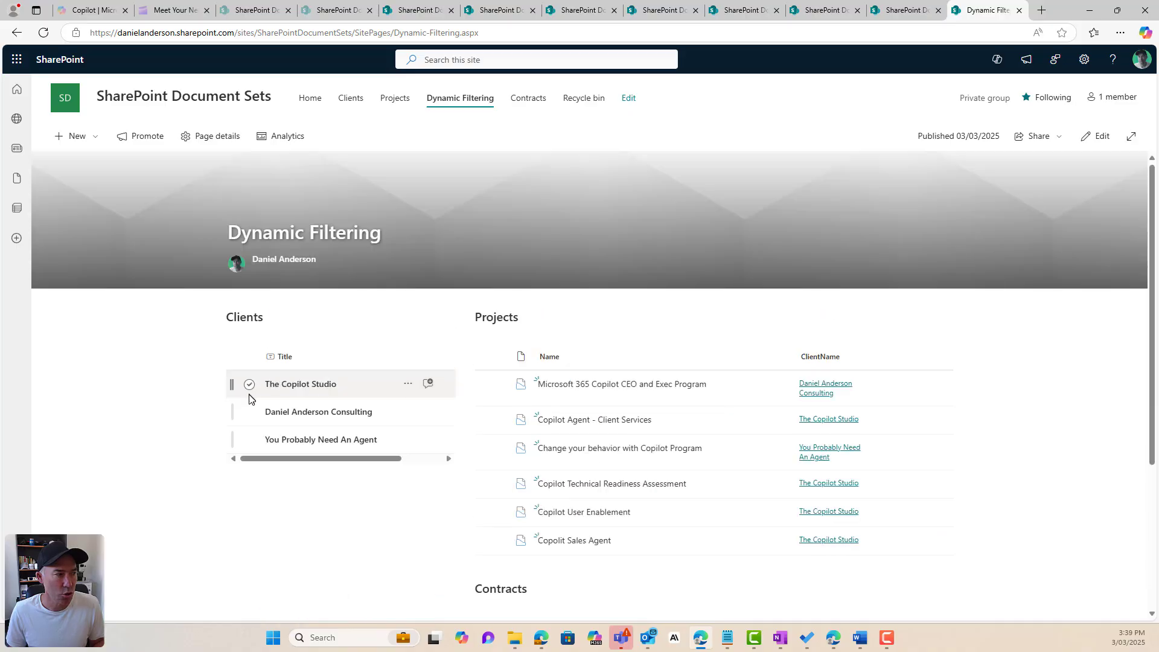
- Test the second client's filter, then filter to You Probably Need An Agent
left_click(249, 413)
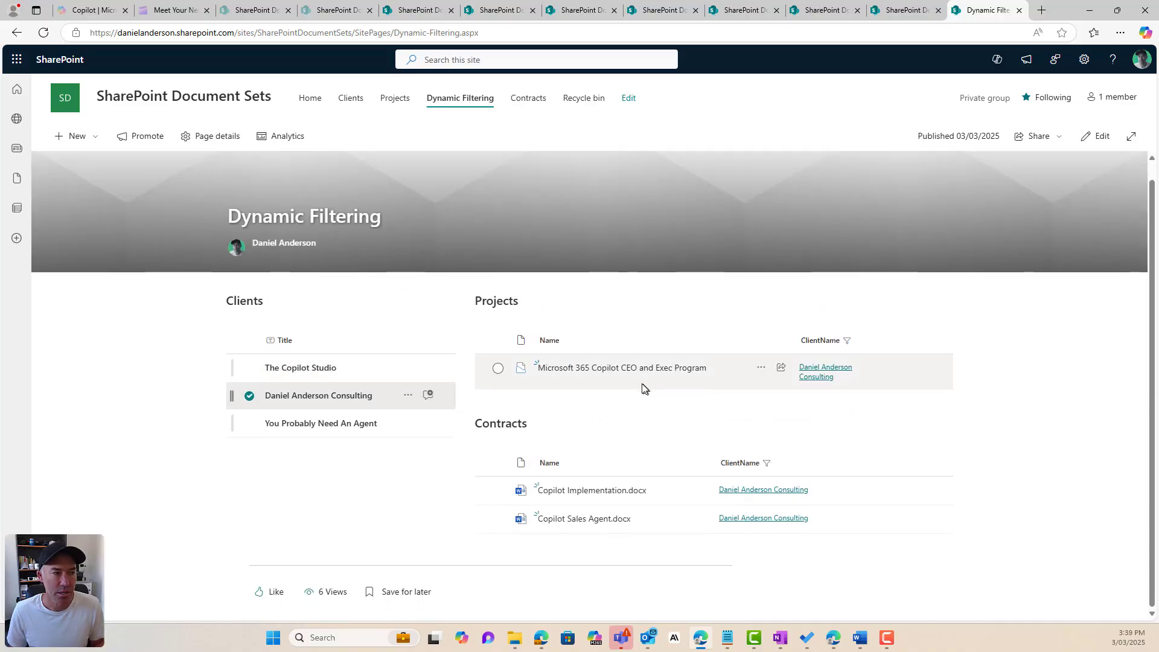
left_click(250, 397)
left_click(250, 440)
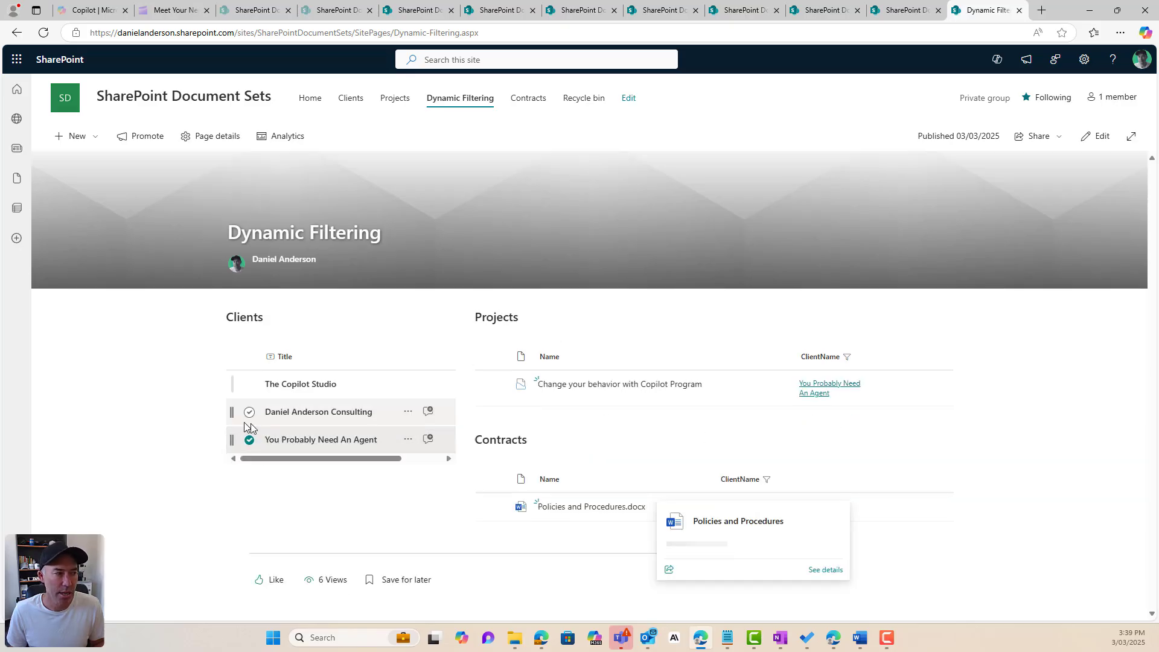
- Deselect You Probably Need An Agent so all six projects and every contract reappear
left_click(250, 441)
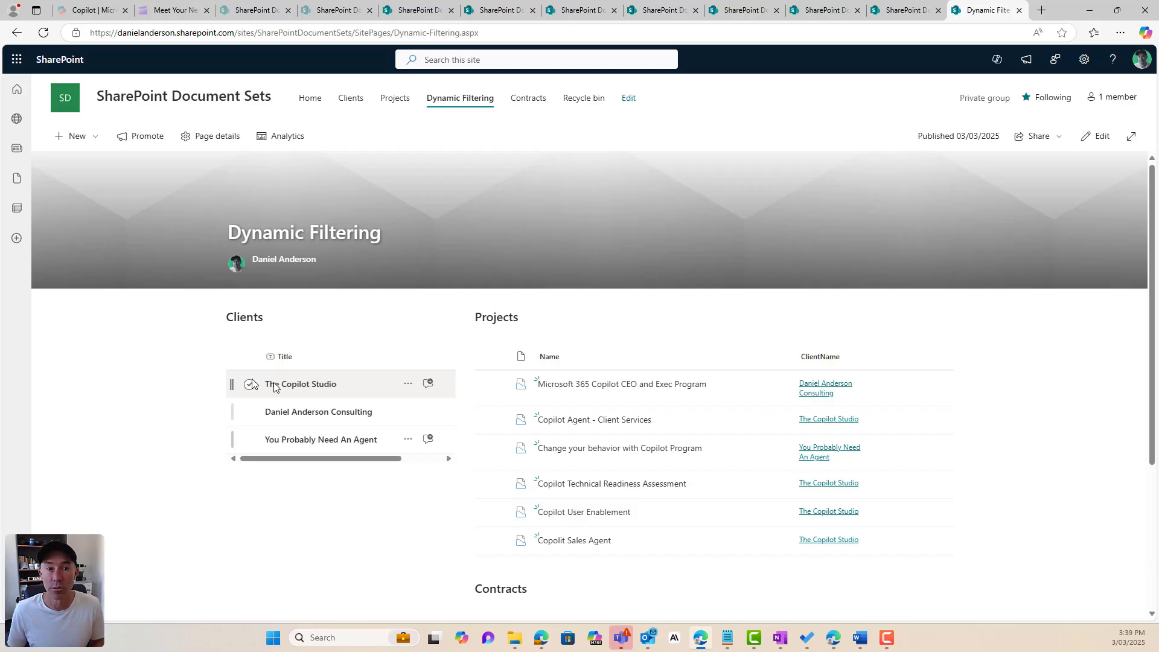
scroll(792, 394, "down", 4)
scroll(791, 396, "up", 1)
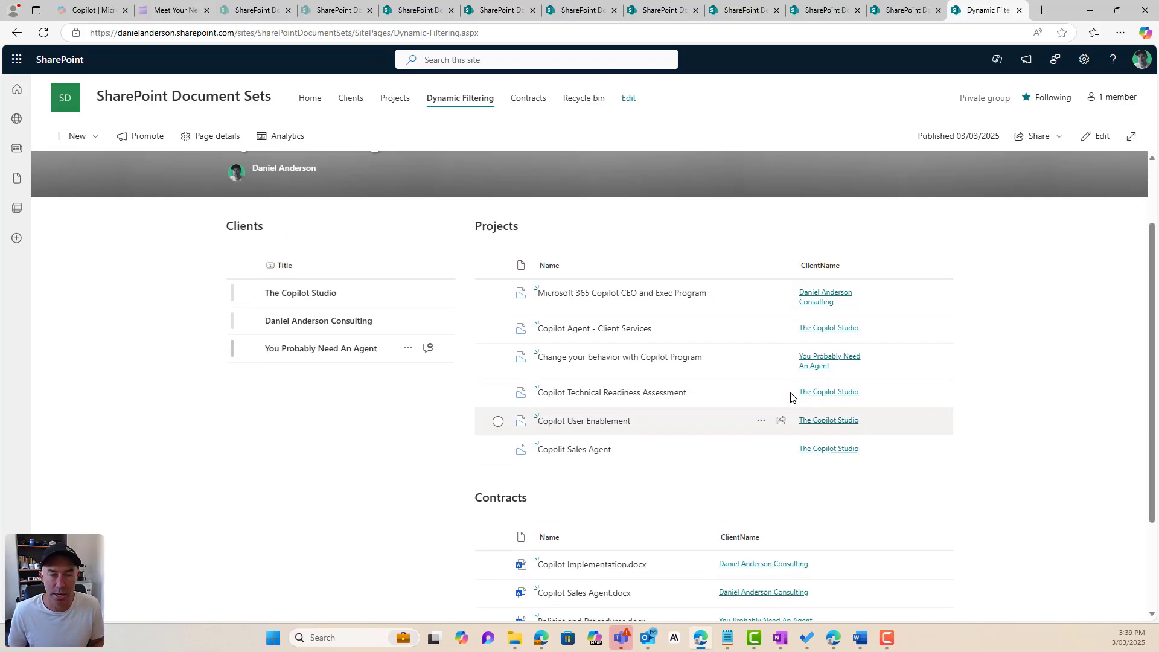
scroll(792, 397, "up", 3)
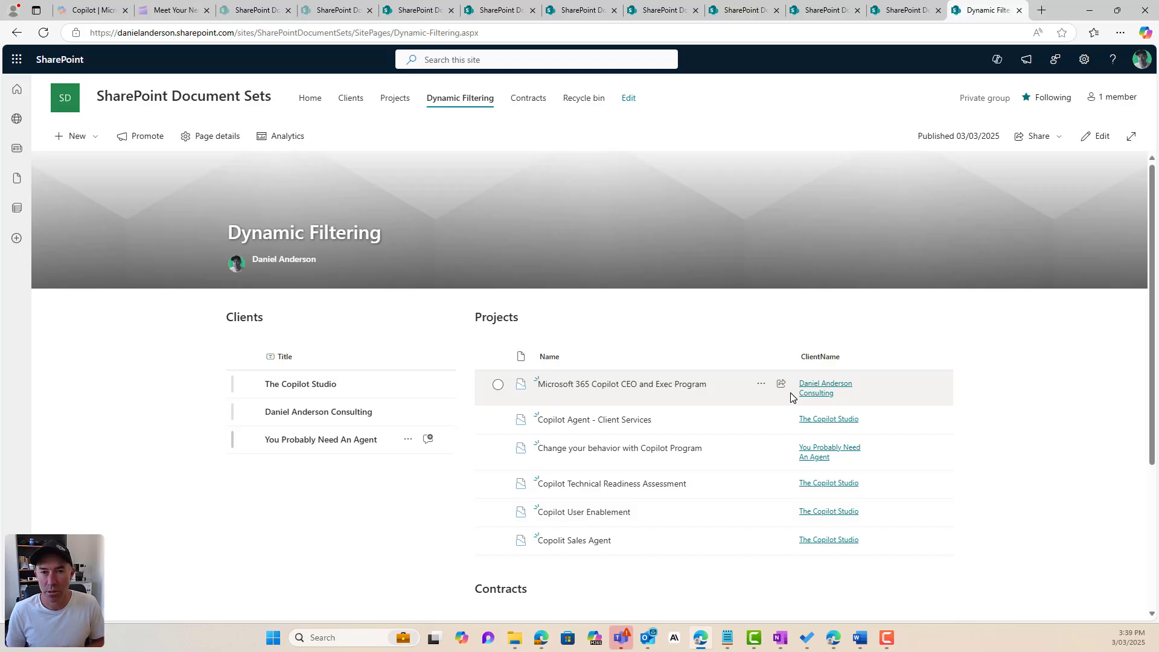